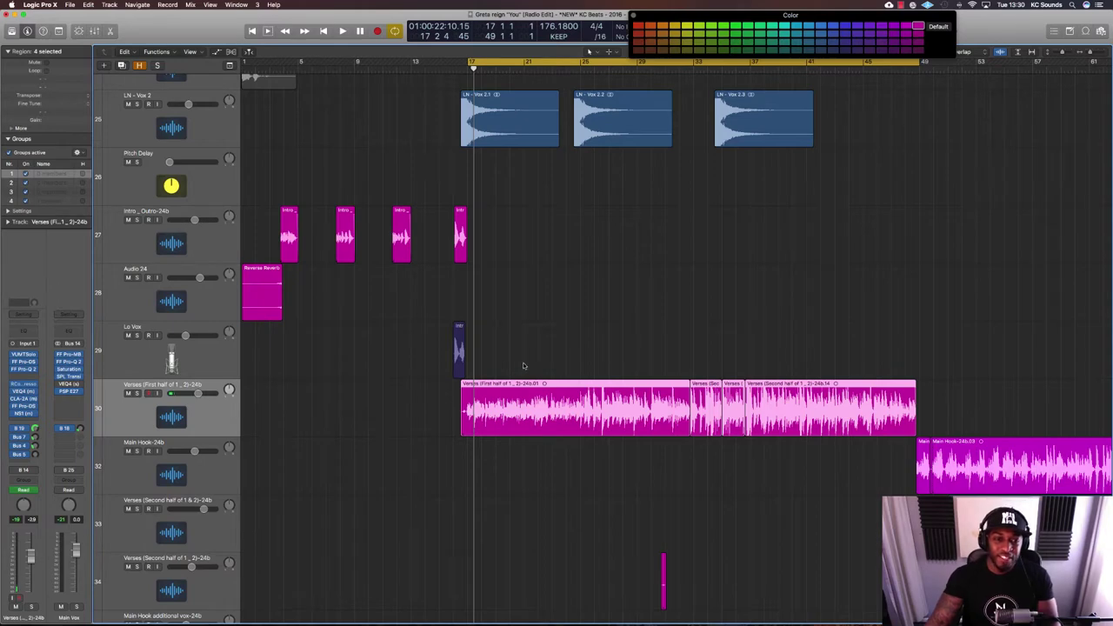
Extend the cycle range's end to bar 50 and play back the verse vocal on the Verses (First half of 1 _ 2)-24b track.
{"action": "key", "text": "super+Right"}
{"action": "key", "text": "super+Right"}
{"action": "key", "text": "super+Down"}
{"action": "key", "text": "super+Down"}
{"action": "key", "text": "super+Down"}
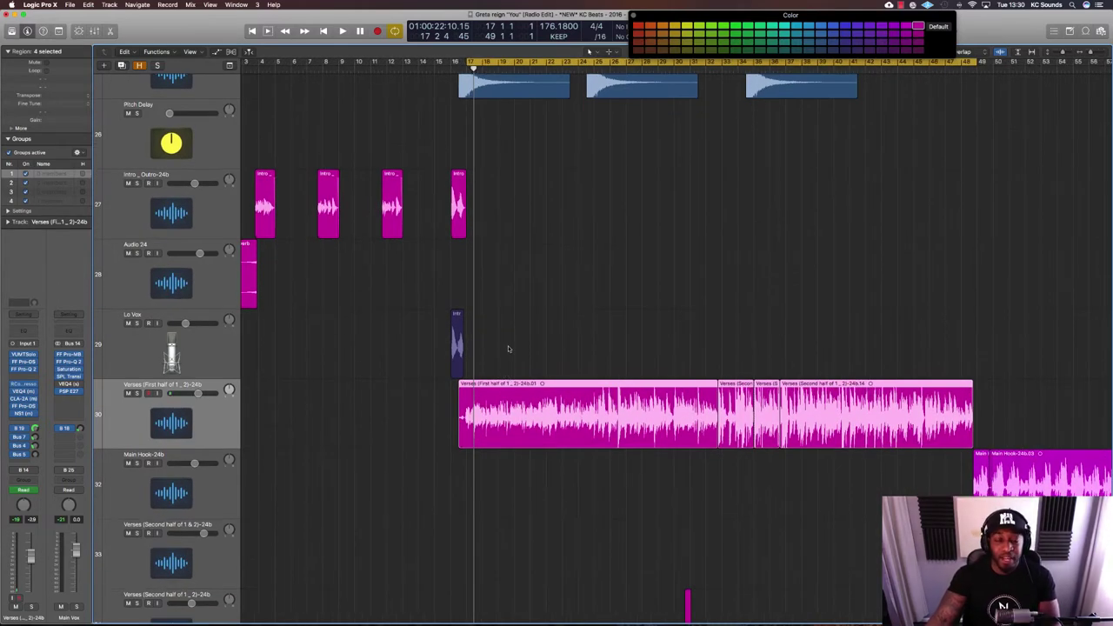
{"action": "left_click_drag", "start_coordinate": [979, 63], "coordinate": [994, 63]}
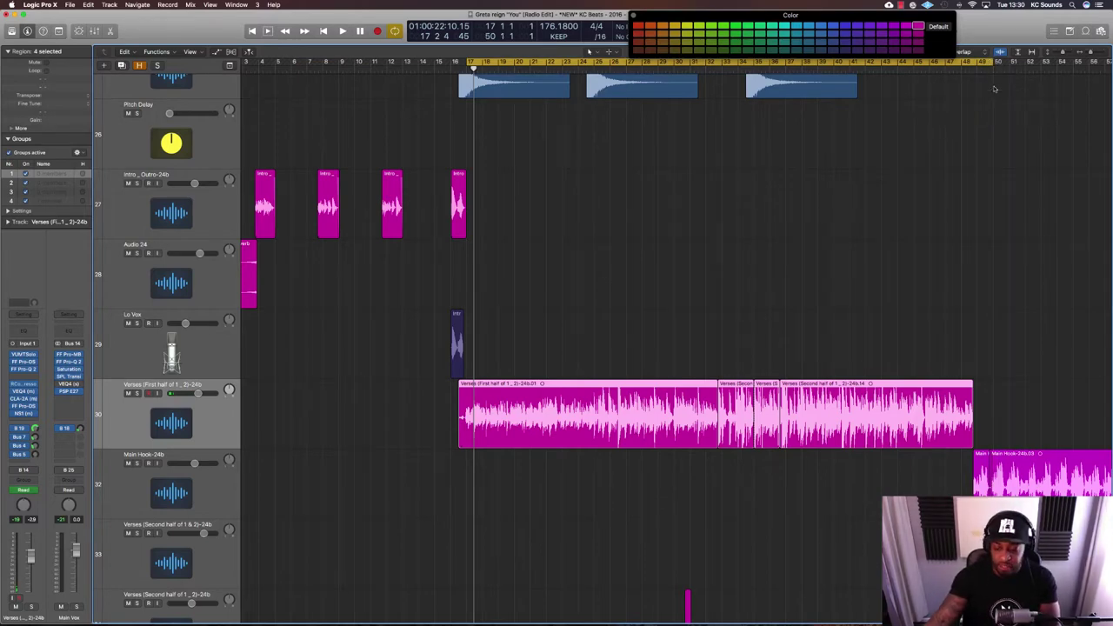
{"action": "key", "text": "space"}
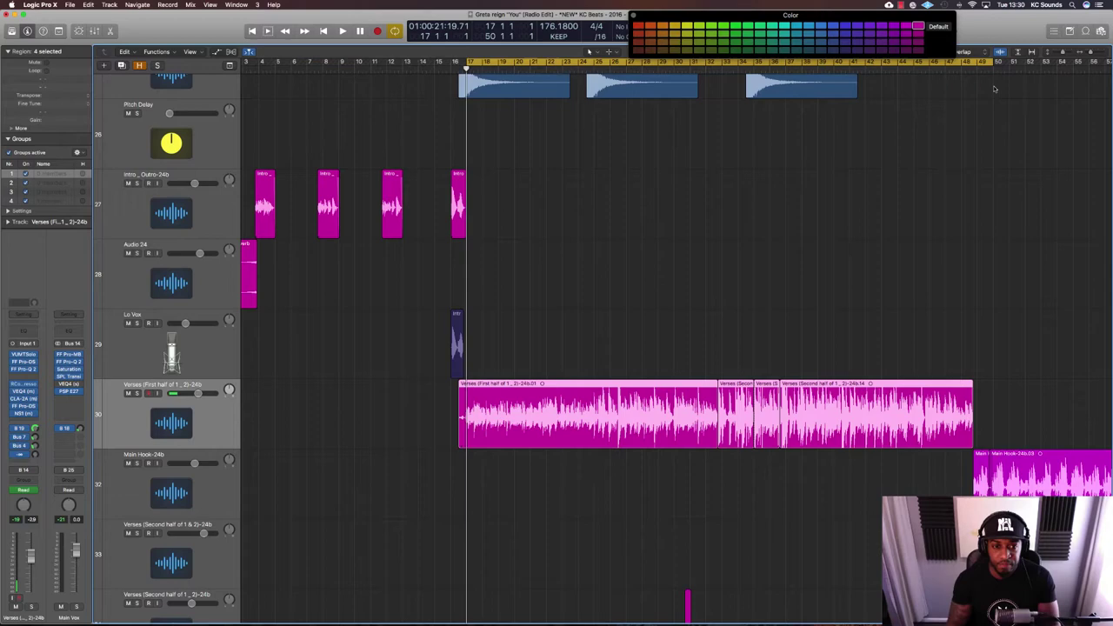
{"action": "key", "text": "space"}
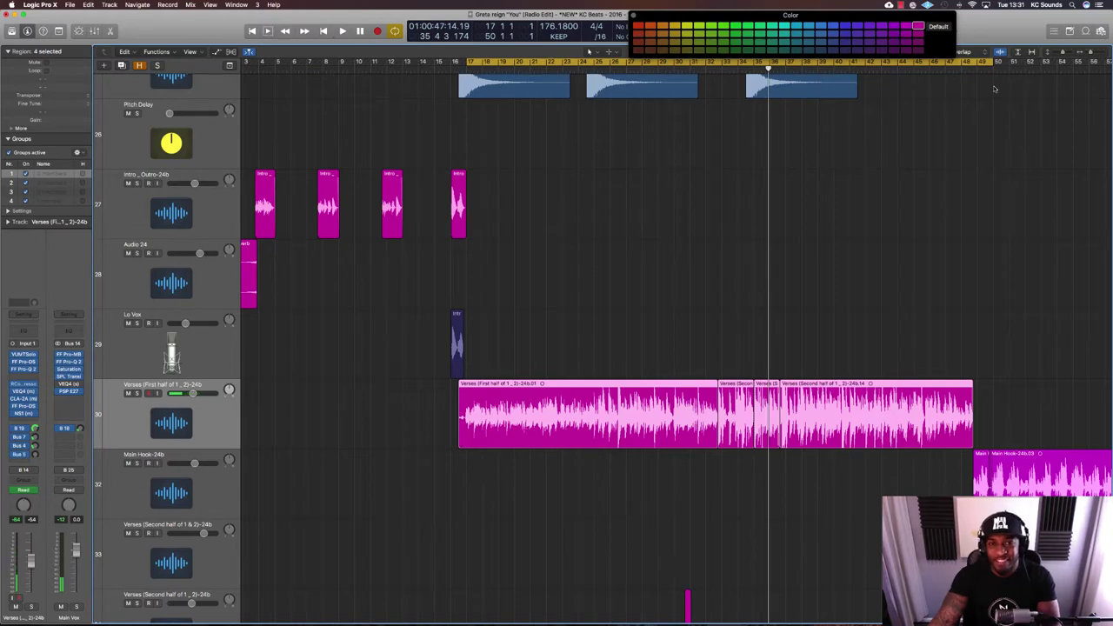
Set the cycle range from bar 35 to 40 4 and play back the start of that verse section.
{"action": "scroll", "coordinate": [989, 244], "scroll_direction": "up", "scroll_amount": 5}
{"action": "scroll", "coordinate": [922, 251], "scroll_direction": "right", "scroll_amount": 10}
{"action": "scroll", "coordinate": [922, 251], "scroll_direction": "up", "scroll_amount": 3}
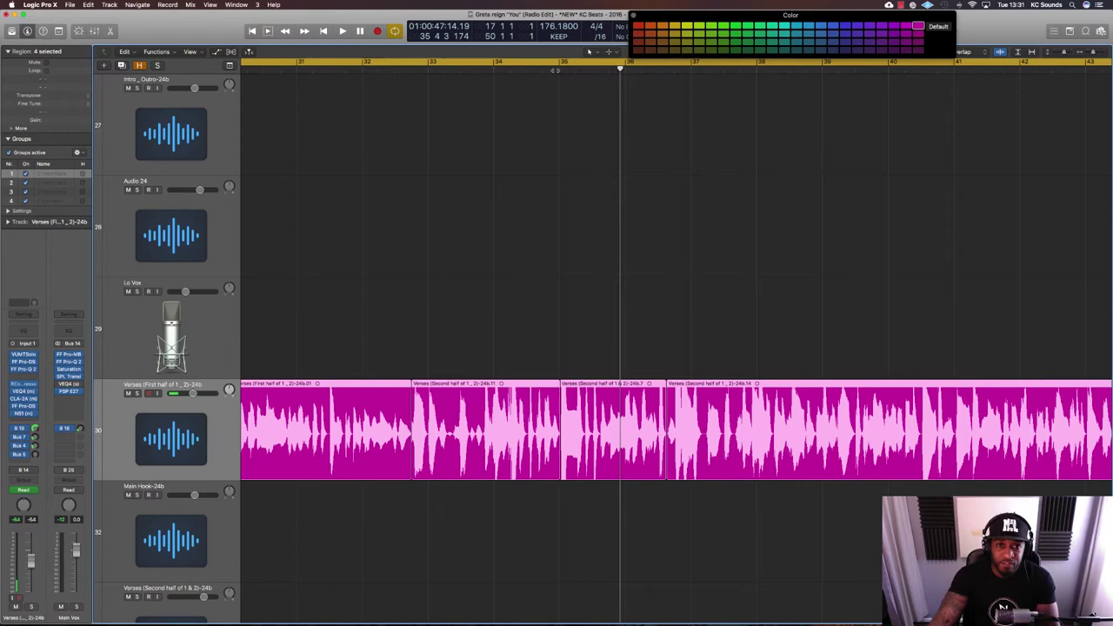
{"action": "left_click", "coordinate": [565, 65]}
{"action": "left_click_drag", "start_coordinate": [565, 65], "coordinate": [937, 65]}
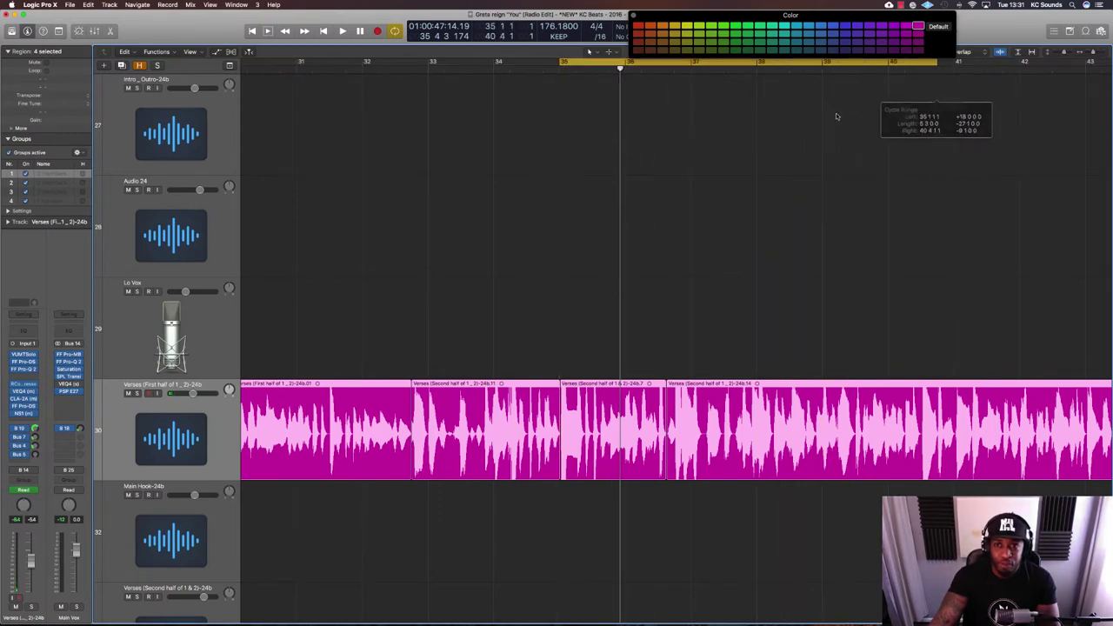
{"action": "left_click_drag", "start_coordinate": [835, 117], "coordinate": [836, 117]}
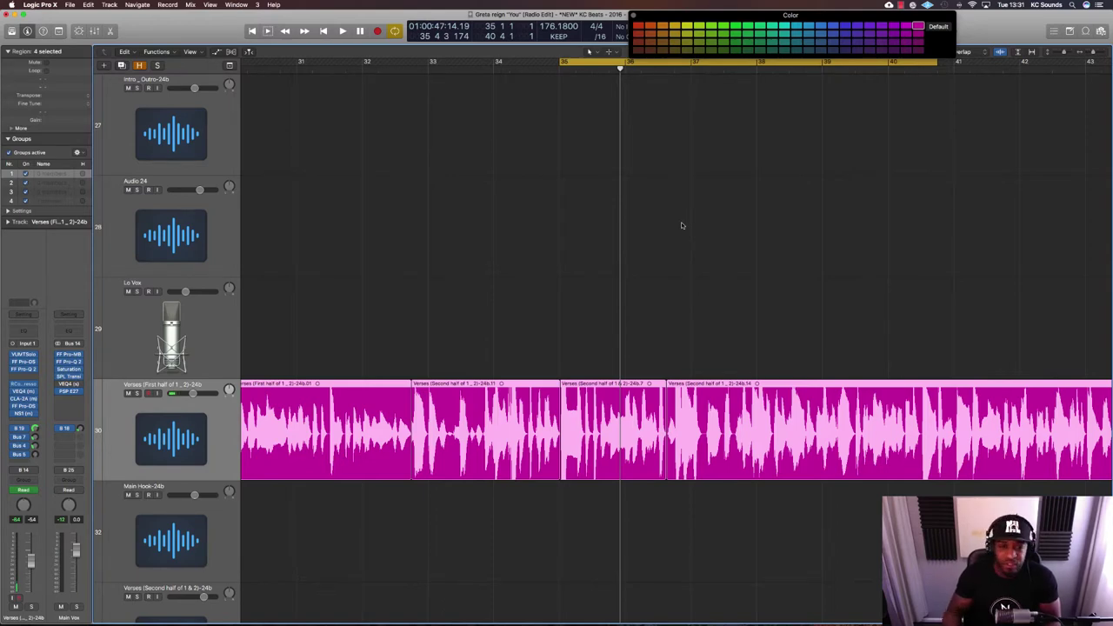
{"action": "left_click", "coordinate": [720, 224]}
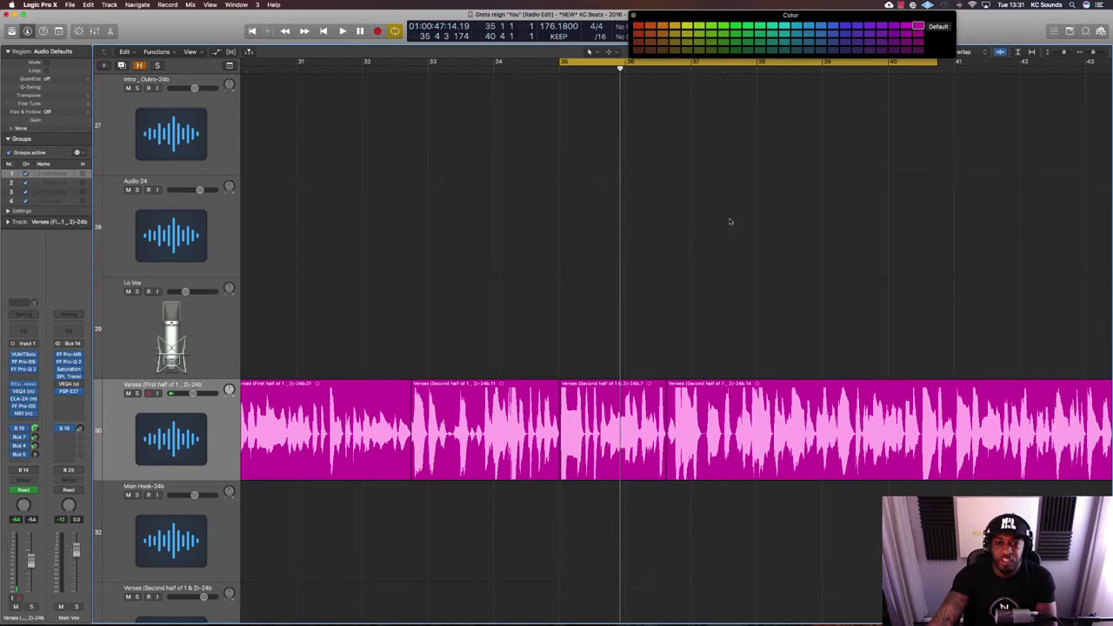
{"action": "key", "text": "space"}
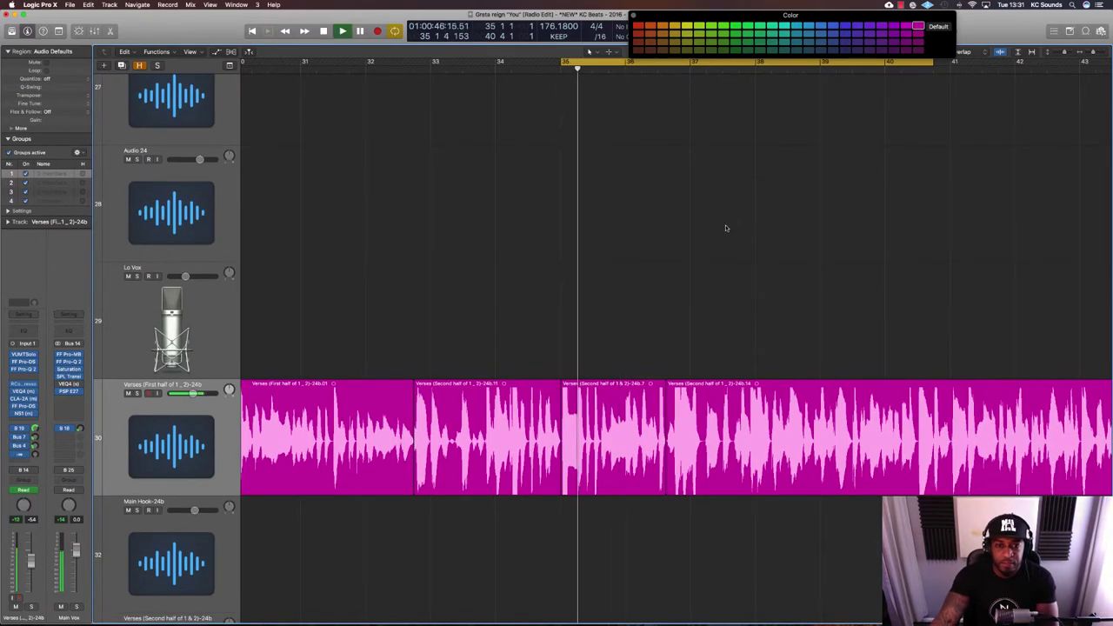
{"action": "key", "text": "space"}
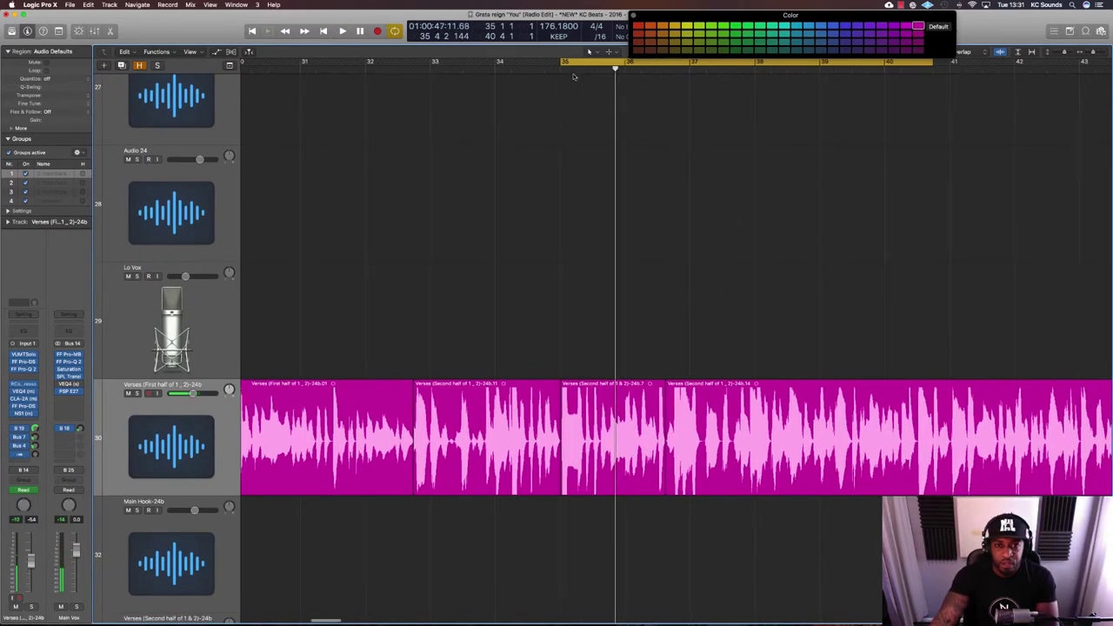
Widen the cycle range so it runs from bar 30 to 48 4.
{"action": "left_click_drag", "start_coordinate": [785, 62], "coordinate": [826, 62]}
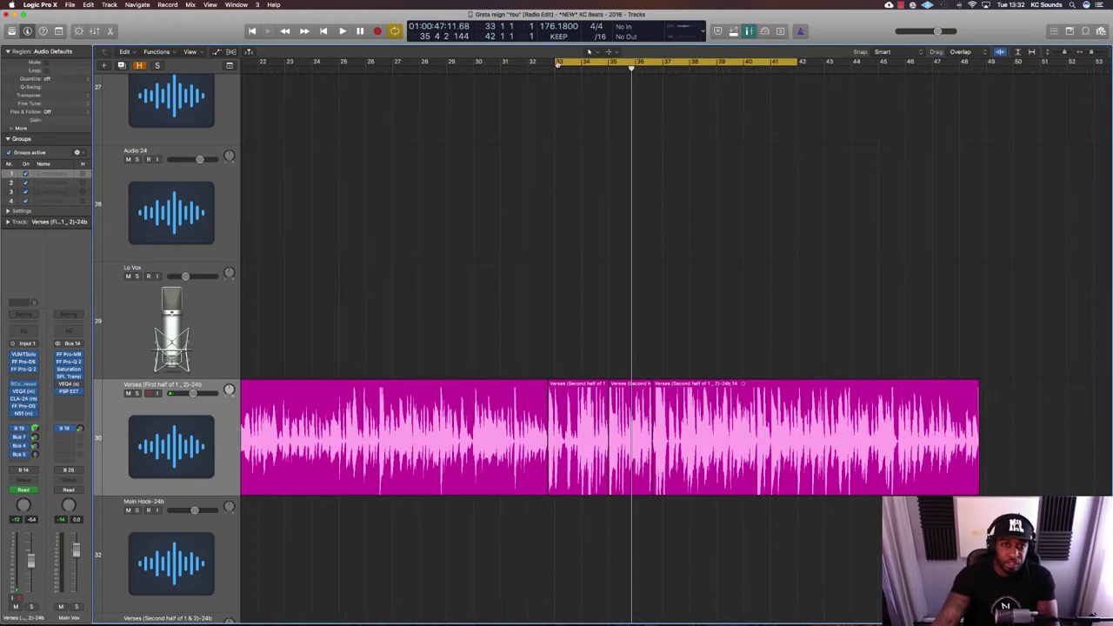
{"action": "left_click_drag", "start_coordinate": [558, 63], "coordinate": [476, 64]}
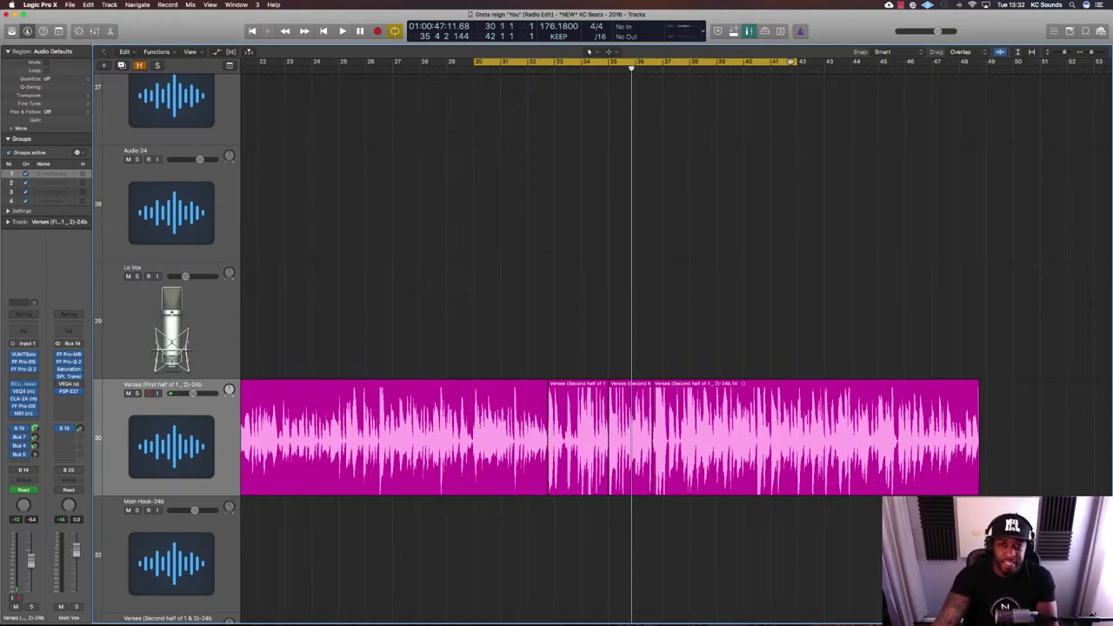
{"action": "left_click_drag", "start_coordinate": [801, 63], "coordinate": [978, 127]}
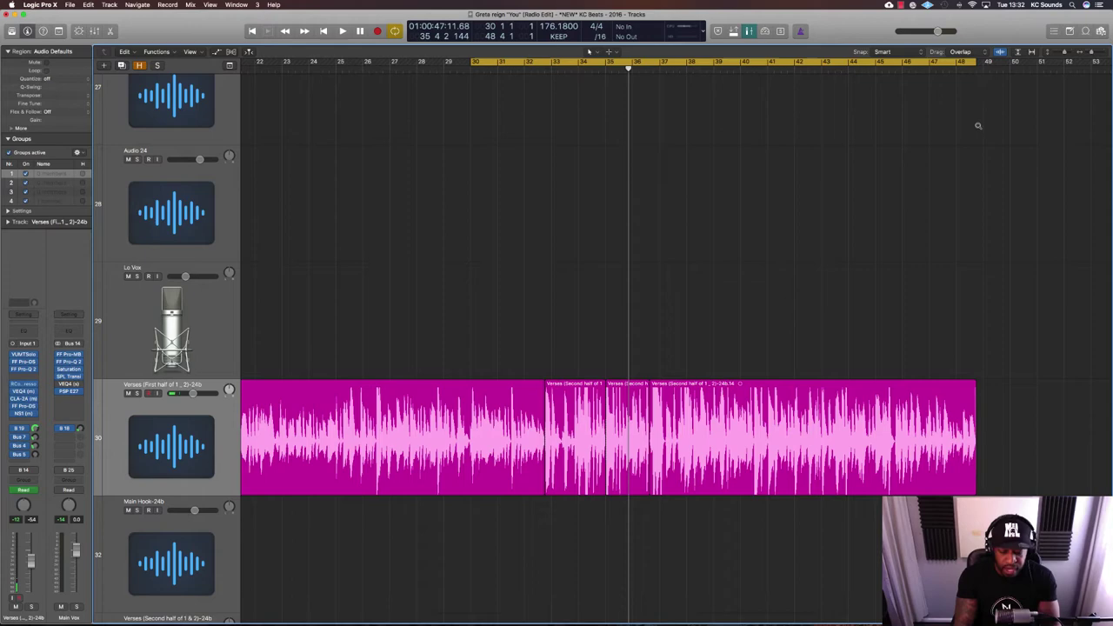
{"action": "key", "text": "alt+apostrophe"}
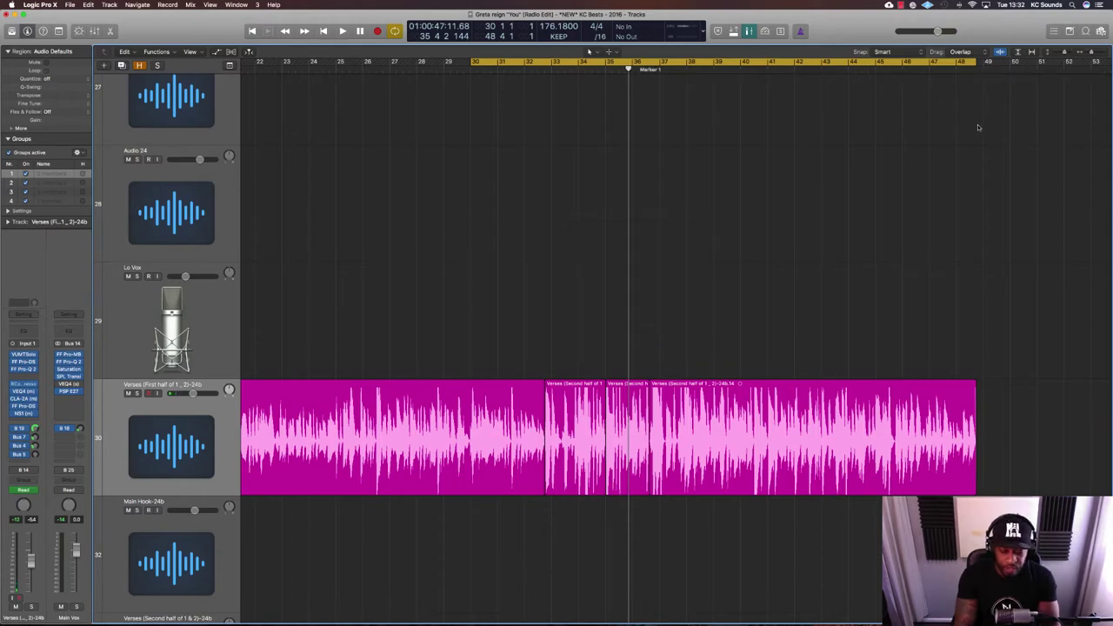
{"action": "key", "text": "shift+apostrophe"}
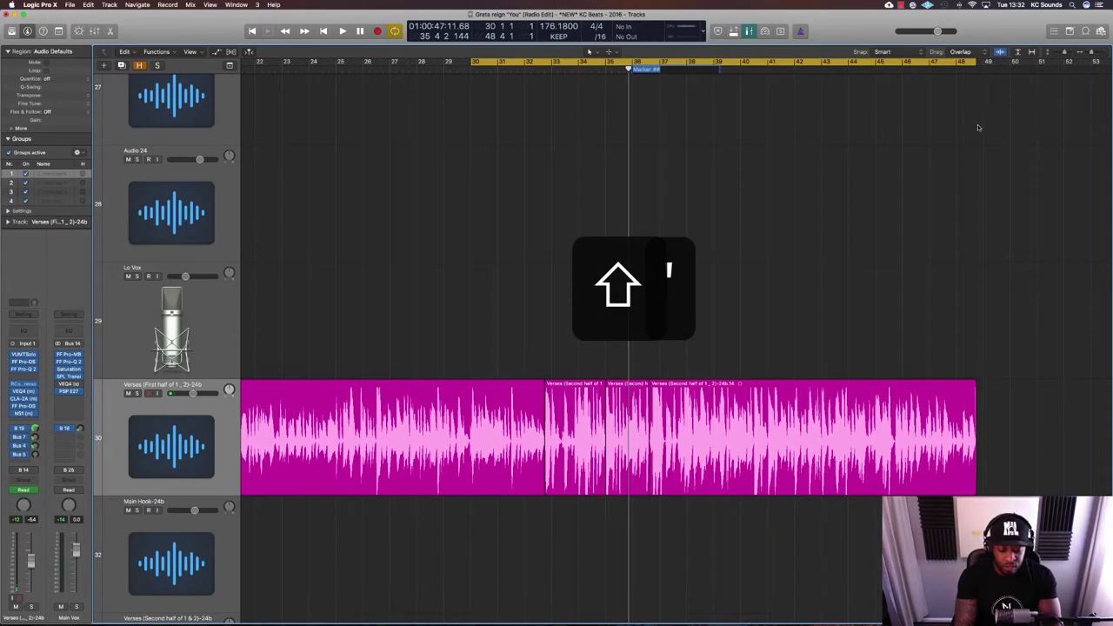
{"action": "type", "text": "1"}
{"action": "key", "text": "Return"}
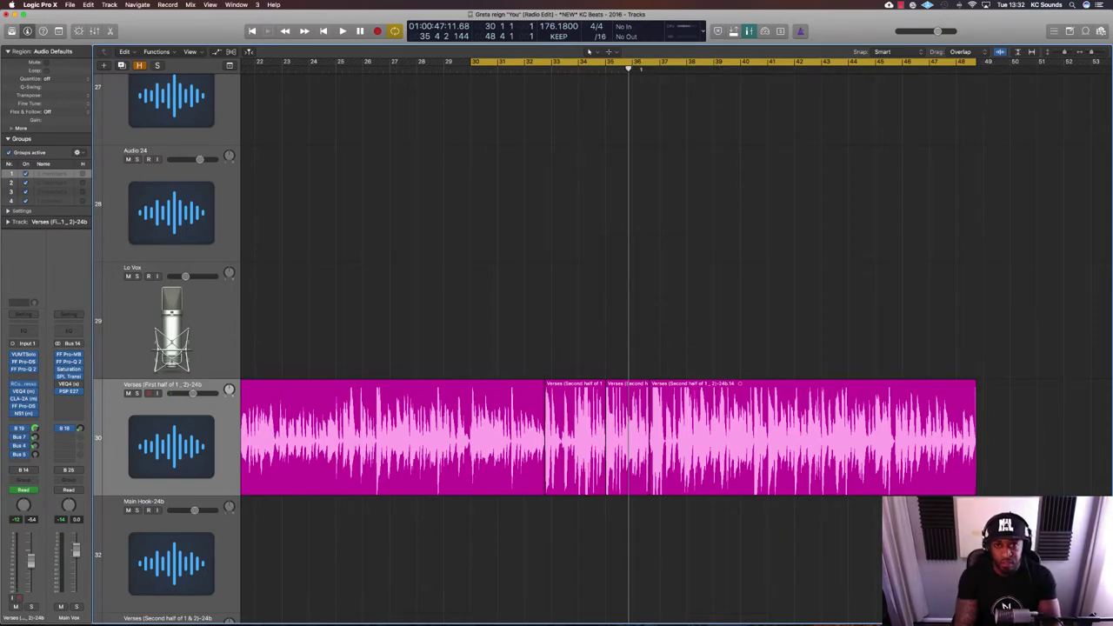
{"action": "key", "text": "super+z"}
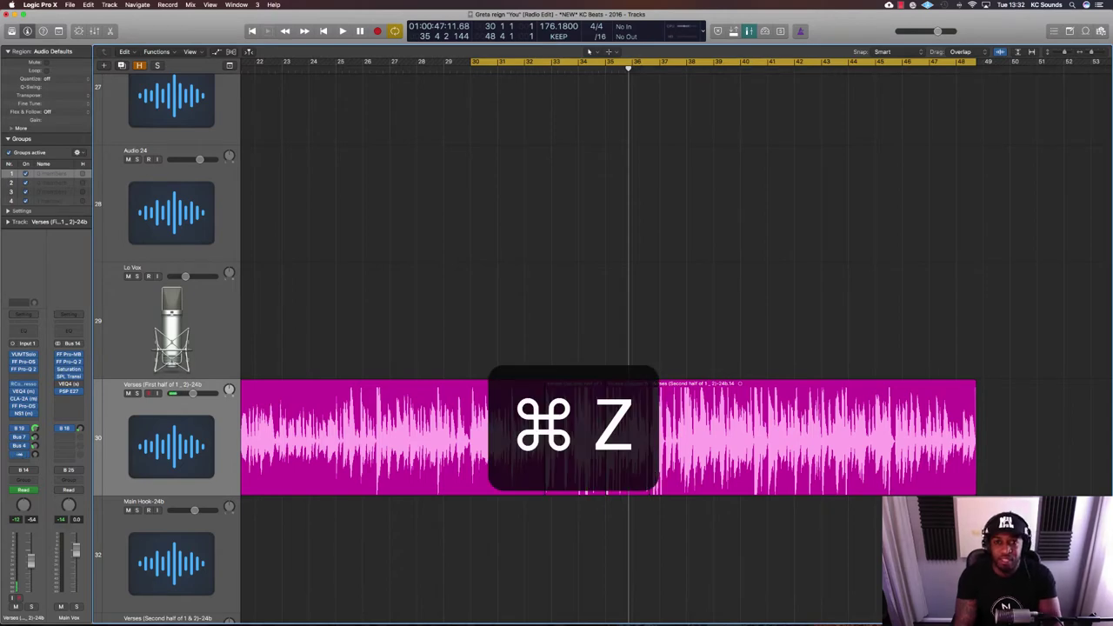
Audition the short verse region starting at bar 35 and set the cycle range to bars 34 to 38 around it.
{"action": "key", "text": "super+Right"}
{"action": "key", "text": "super+Right"}
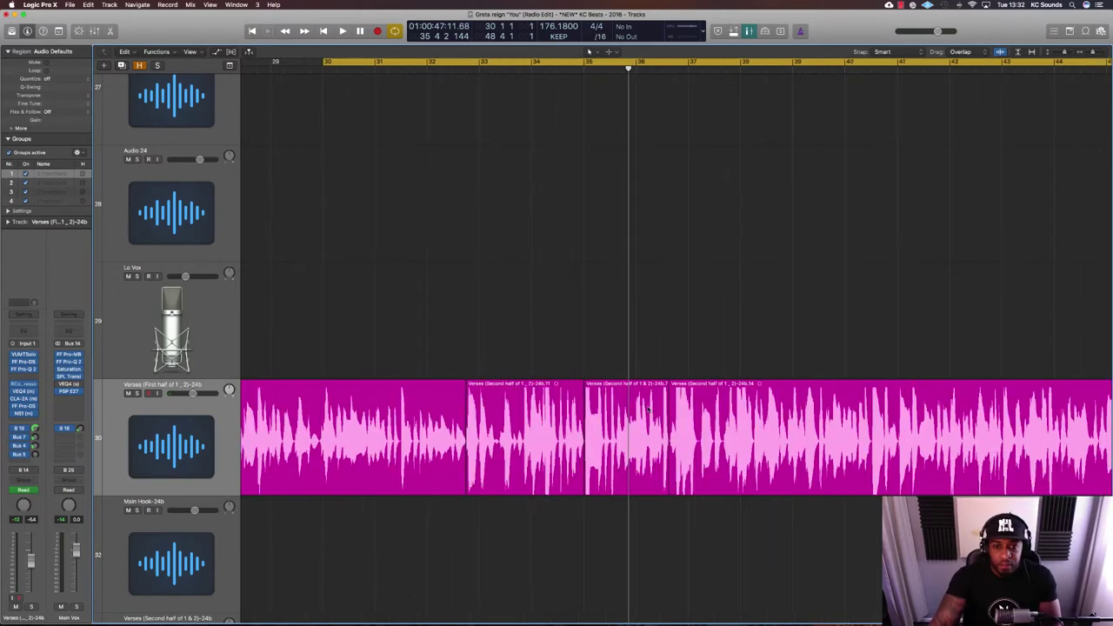
{"action": "left_click", "coordinate": [600, 422]}
{"action": "key", "text": "cmd+u"}
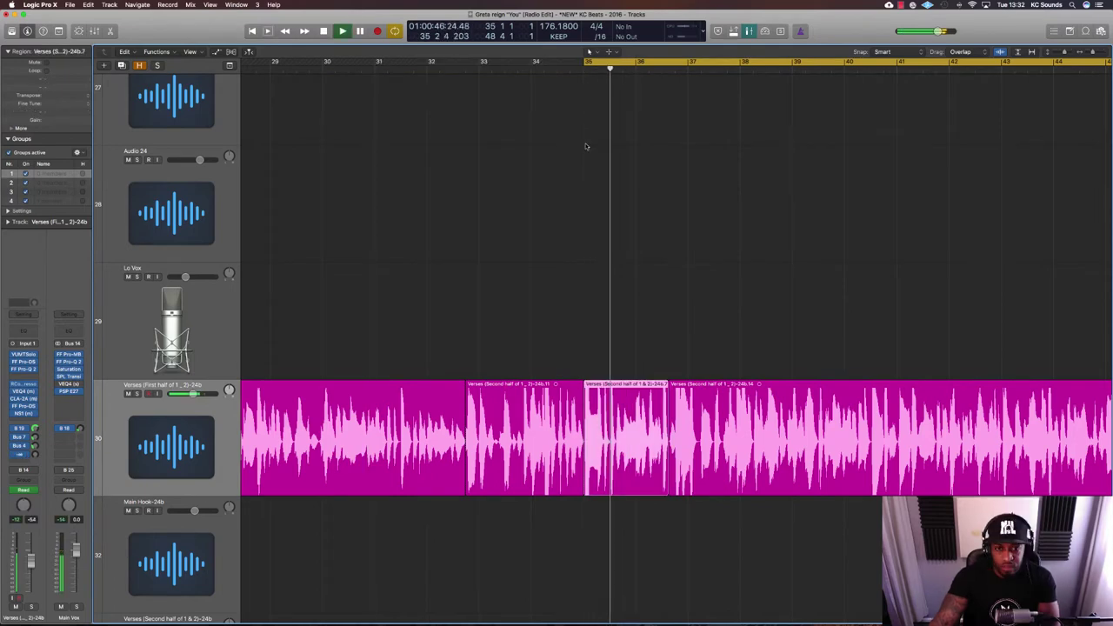
{"action": "left_click_drag", "start_coordinate": [534, 65], "coordinate": [741, 65]}
{"action": "key", "text": "super+Right"}
{"action": "key", "text": "super+Right"}
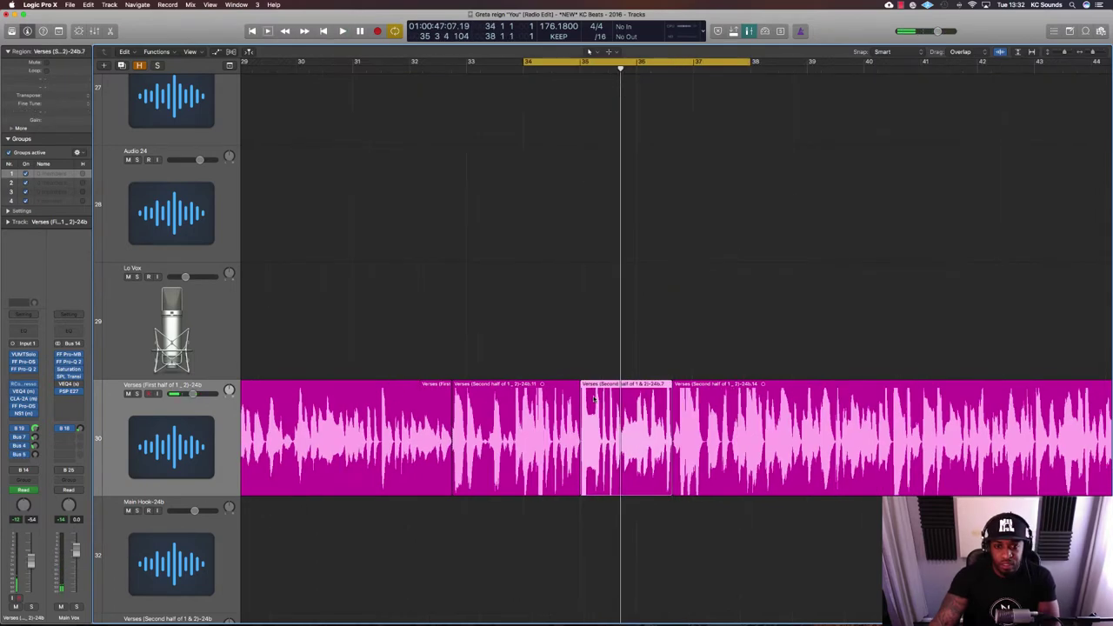
Marquee-select the phrase from about 35 1 4 to 35 3 3 in the bar 35 verse region, auditioning it to find its end.
{"action": "left_click_drag", "start_coordinate": [567, 394], "coordinate": [622, 437]}
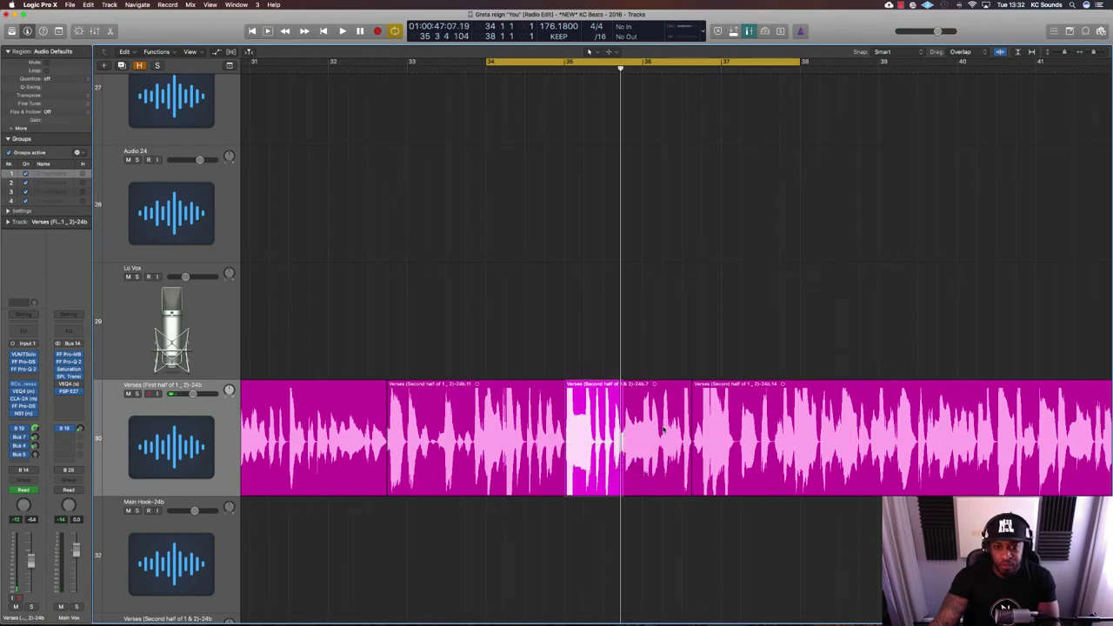
{"action": "key", "text": "space"}
{"action": "key", "text": "space"}
{"action": "key", "text": "super+Right"}
{"action": "key", "text": "super+Right"}
{"action": "key", "text": "super+Right"}
{"action": "key", "text": "super+Right"}
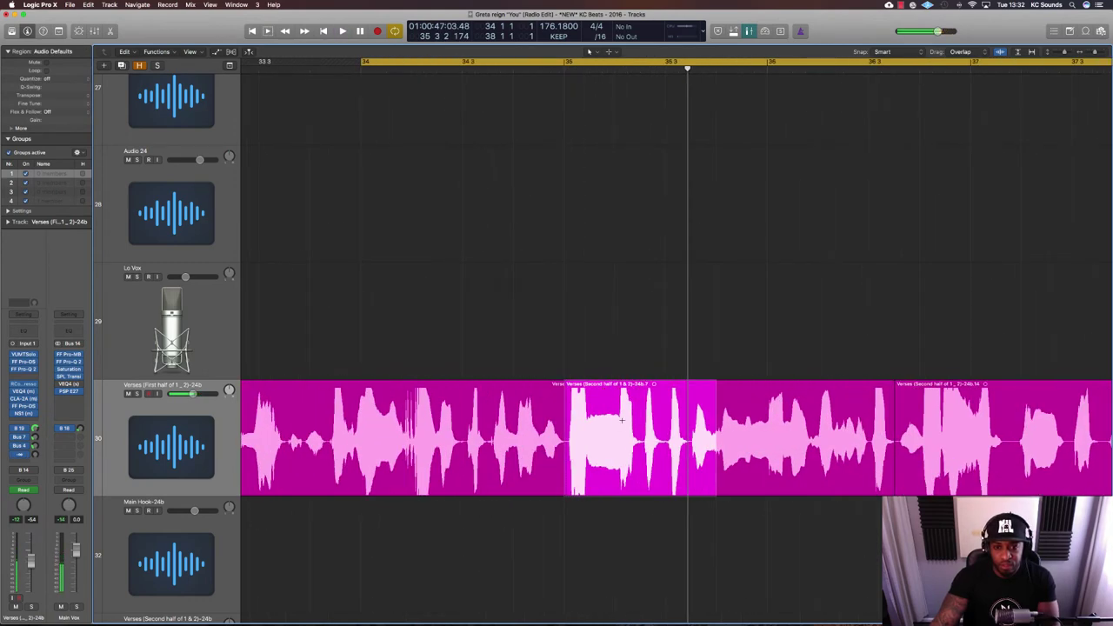
{"action": "left_click_drag", "start_coordinate": [622, 421], "coordinate": [602, 439]}
{"action": "key", "text": "space"}
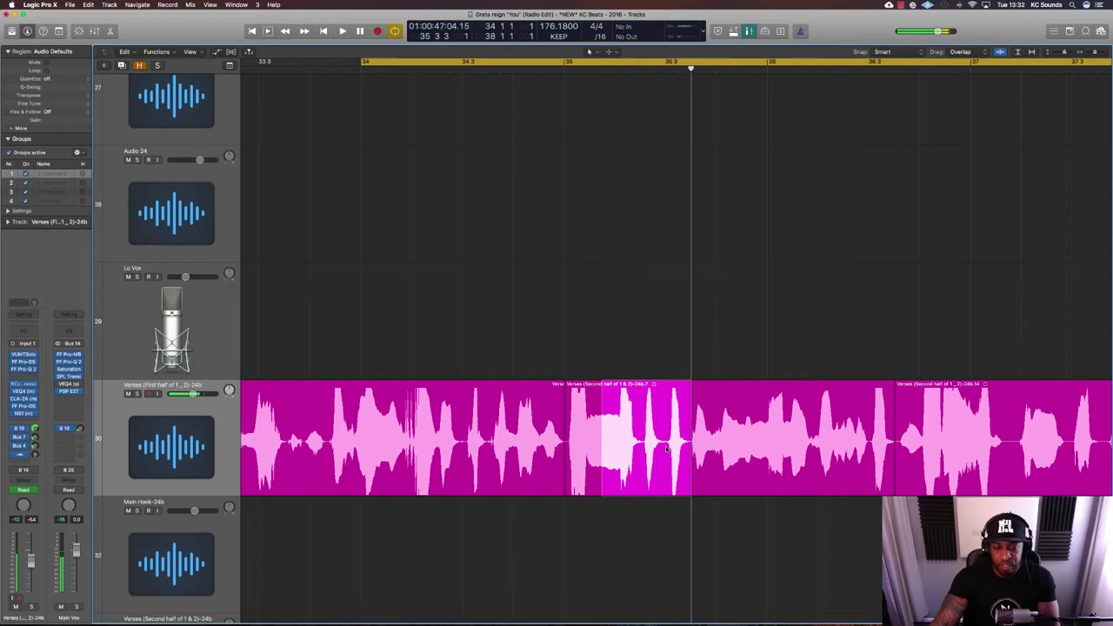
Split off the selected phrase and place a muted copy of it directly below on the Main Hook-24b track.
{"action": "left_click", "coordinate": [666, 449]}
{"action": "left_click_drag", "start_coordinate": [644, 435], "coordinate": [646, 500]}
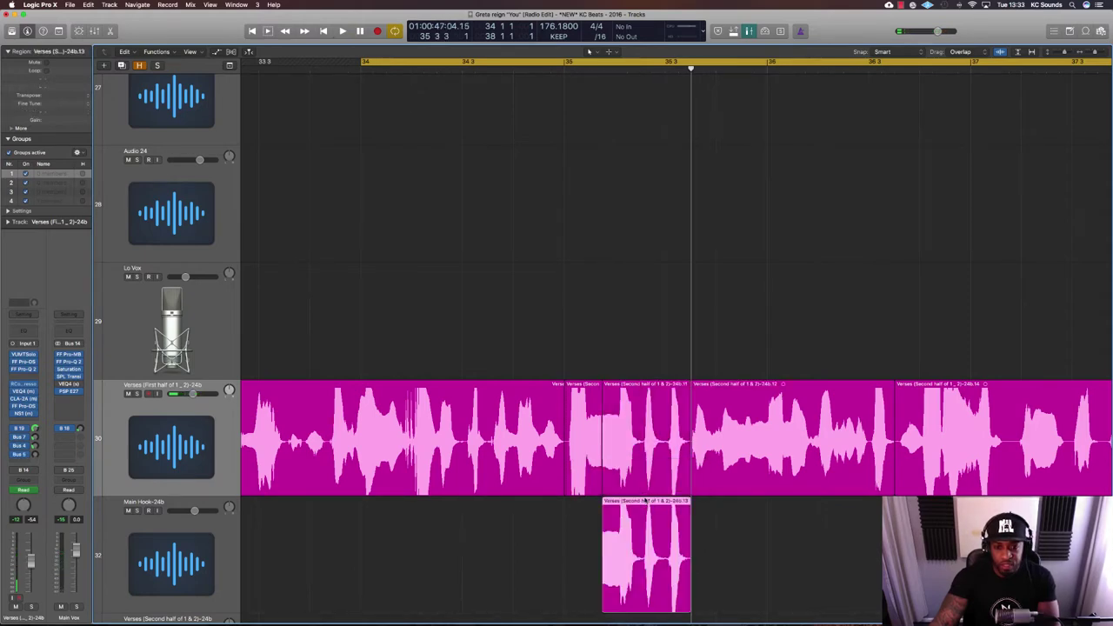
{"action": "key", "text": "ctrl+m"}
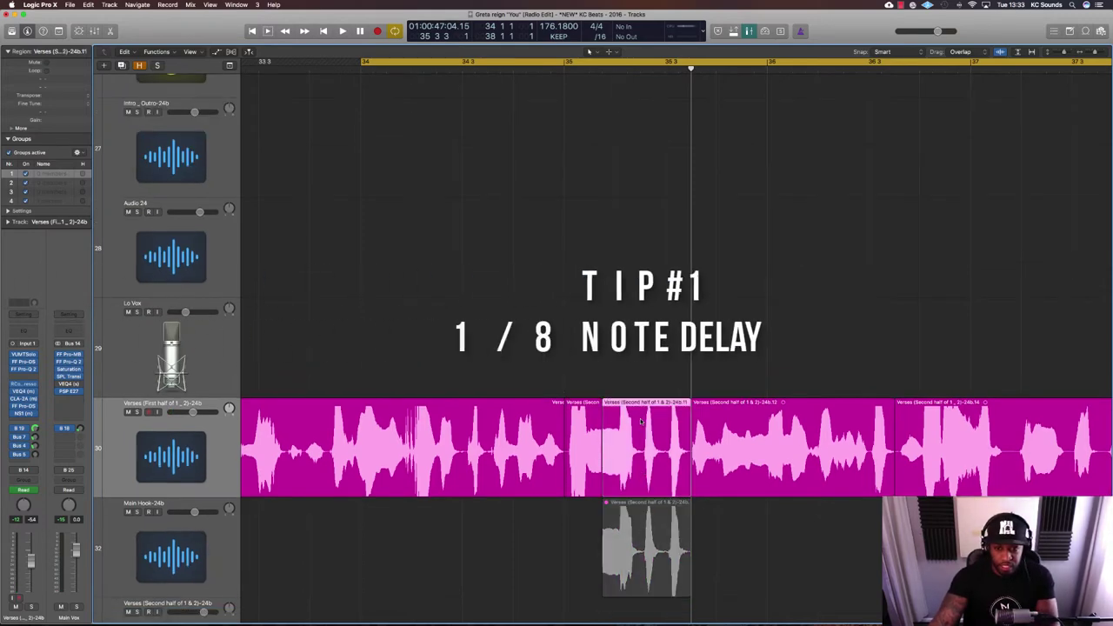
Replace the split-off phrase with a copy of the short region before it, starting at about 35 2, and play it back.
{"action": "left_click", "coordinate": [585, 437]}
{"action": "left_click_drag", "start_coordinate": [585, 437], "coordinate": [638, 441]}
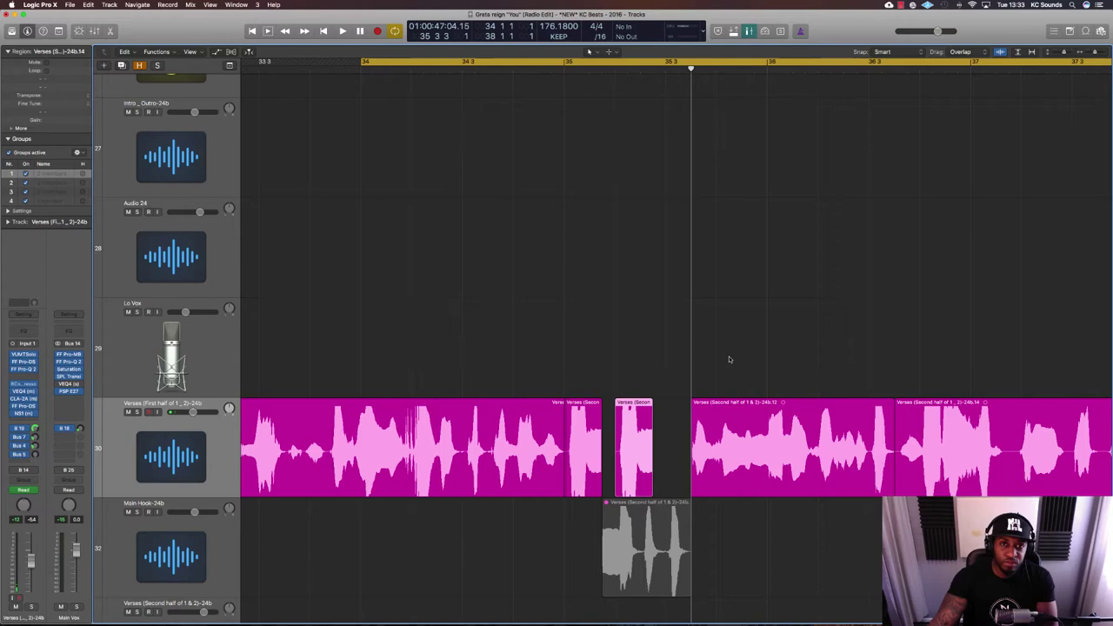
{"action": "left_click", "coordinate": [729, 359]}
{"action": "key", "text": "space"}
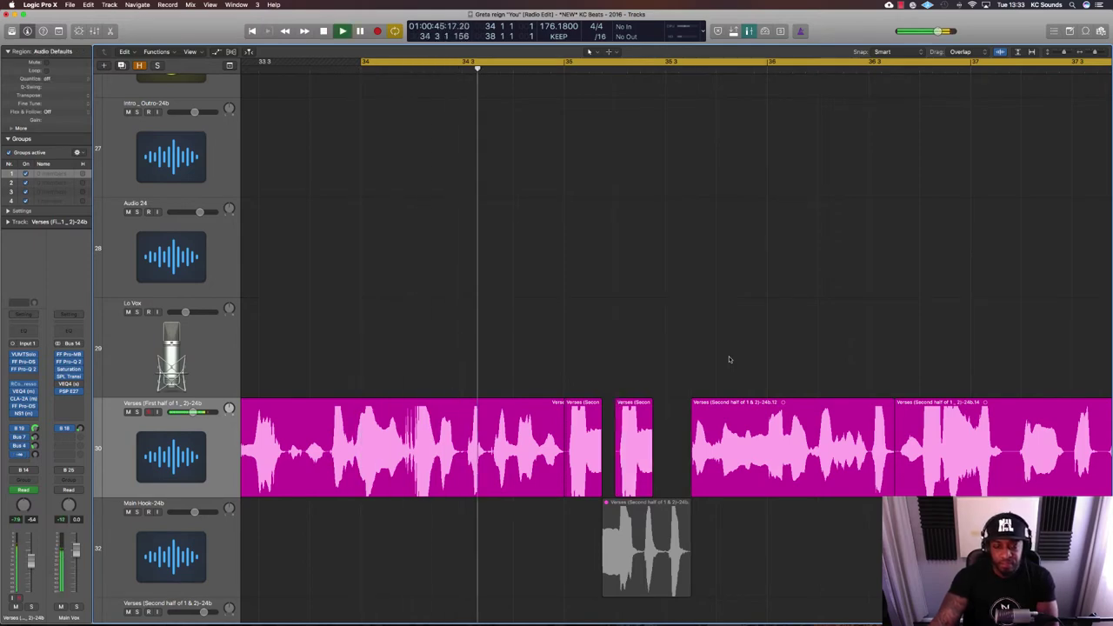
{"action": "key", "text": "space"}
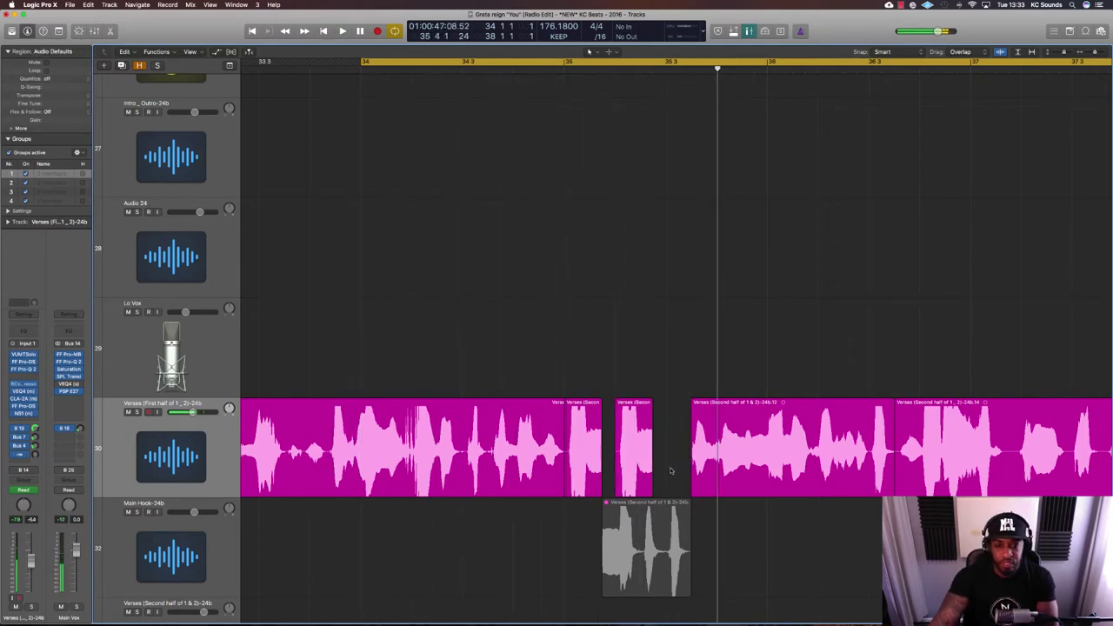
Select the short region at bar 35 together with its copy and listen to the repeated vocal in context.
{"action": "left_click", "coordinate": [637, 439]}
{"action": "left_click_drag", "start_coordinate": [660, 450], "coordinate": [595, 429]}
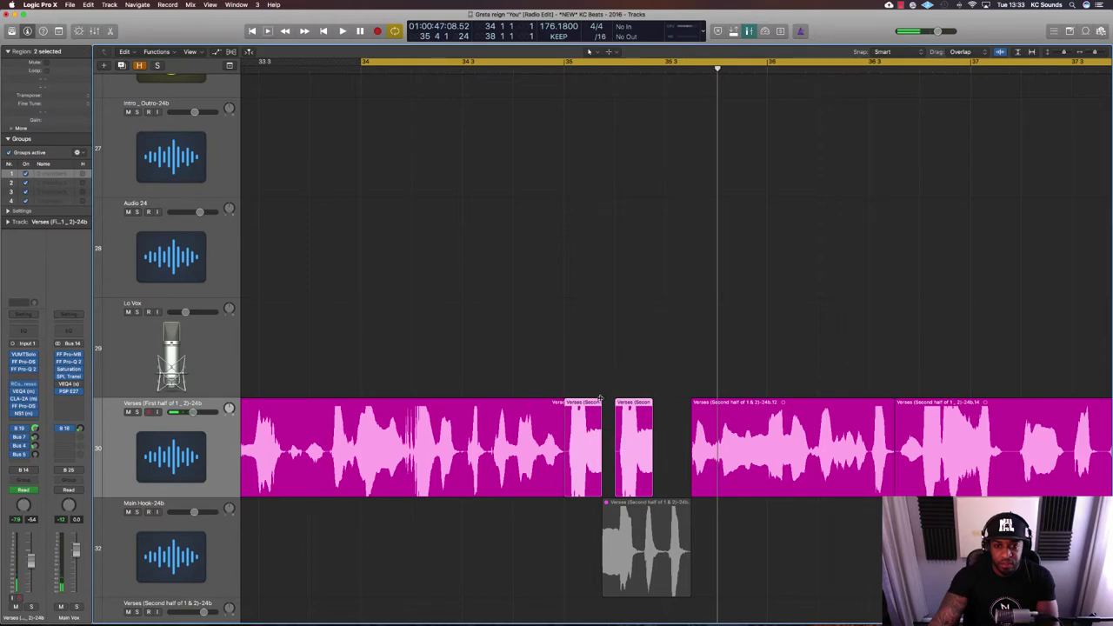
{"action": "key", "text": "space"}
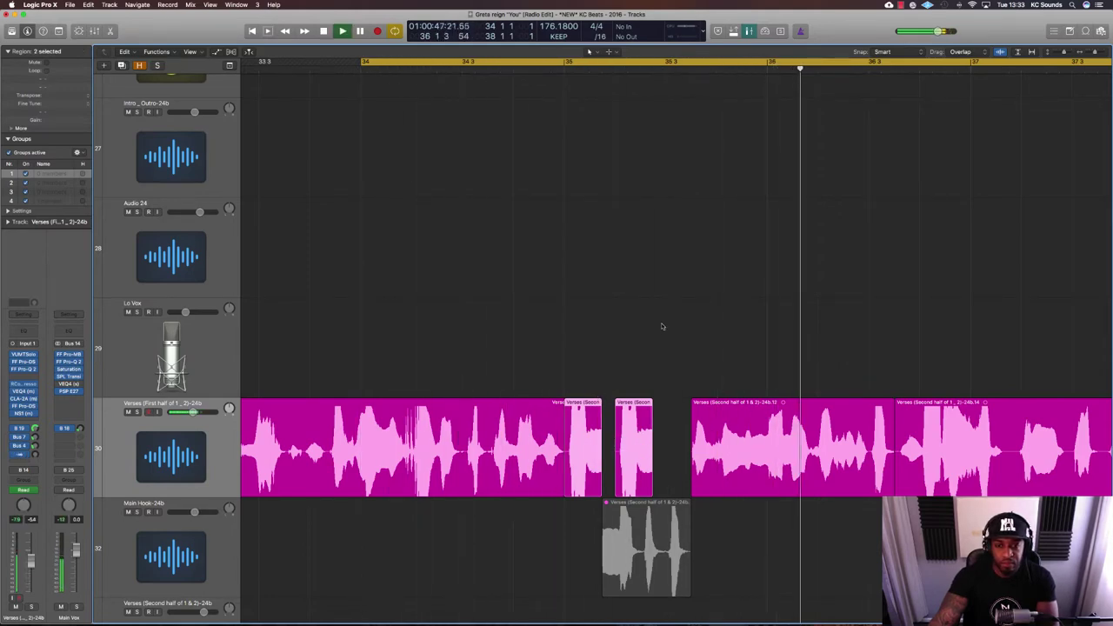
{"action": "key", "text": "super+Up"}
{"action": "left_click", "coordinate": [649, 387]}
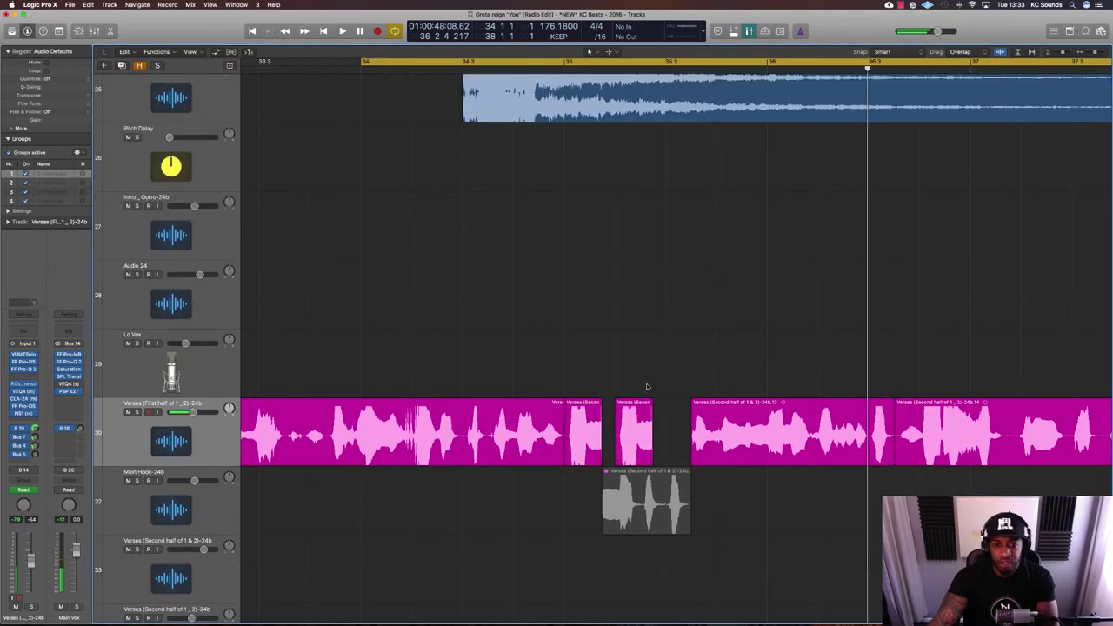
Delete the copied short region and extend the region starting at bar 35 until it meets the next one at about 35 3 3.
{"action": "left_click", "coordinate": [641, 411]}
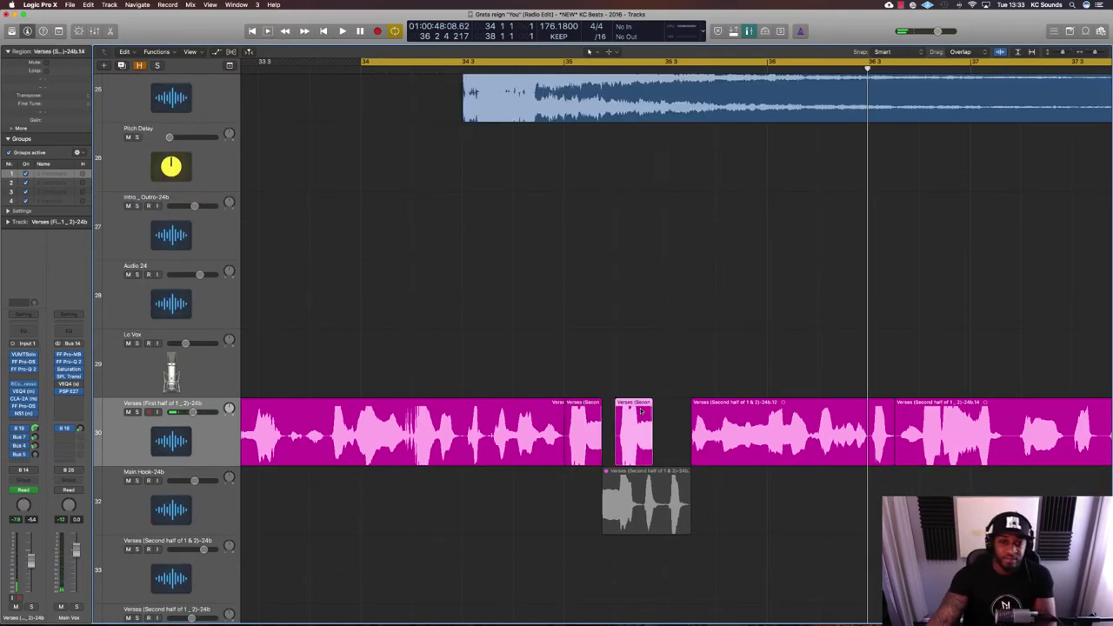
{"action": "key", "text": "Delete"}
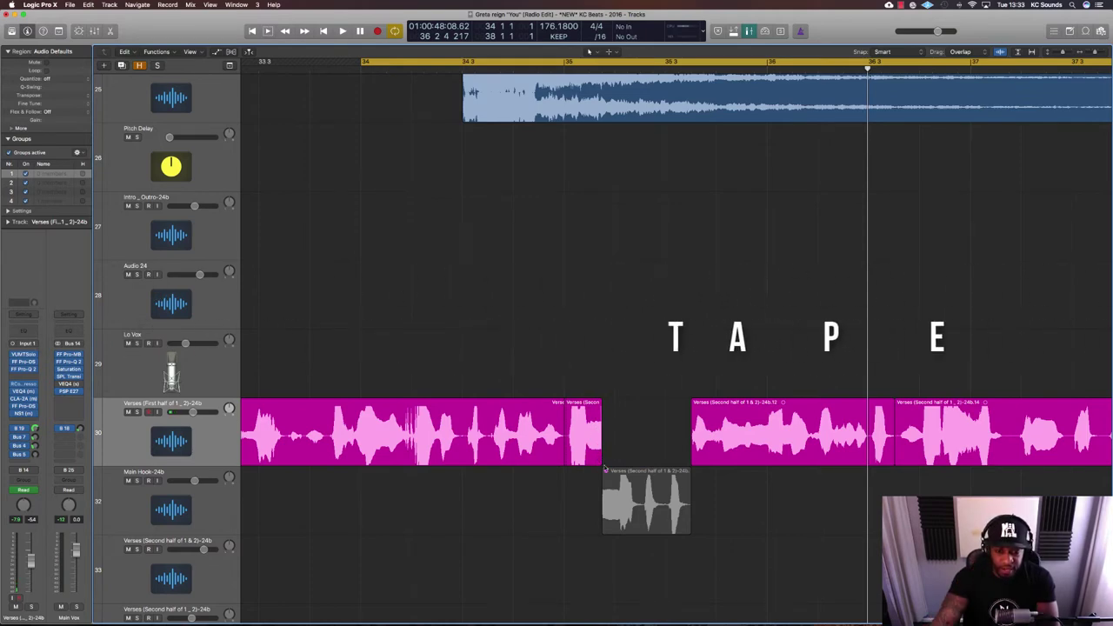
{"action": "left_click_drag", "start_coordinate": [596, 426], "coordinate": [685, 455]}
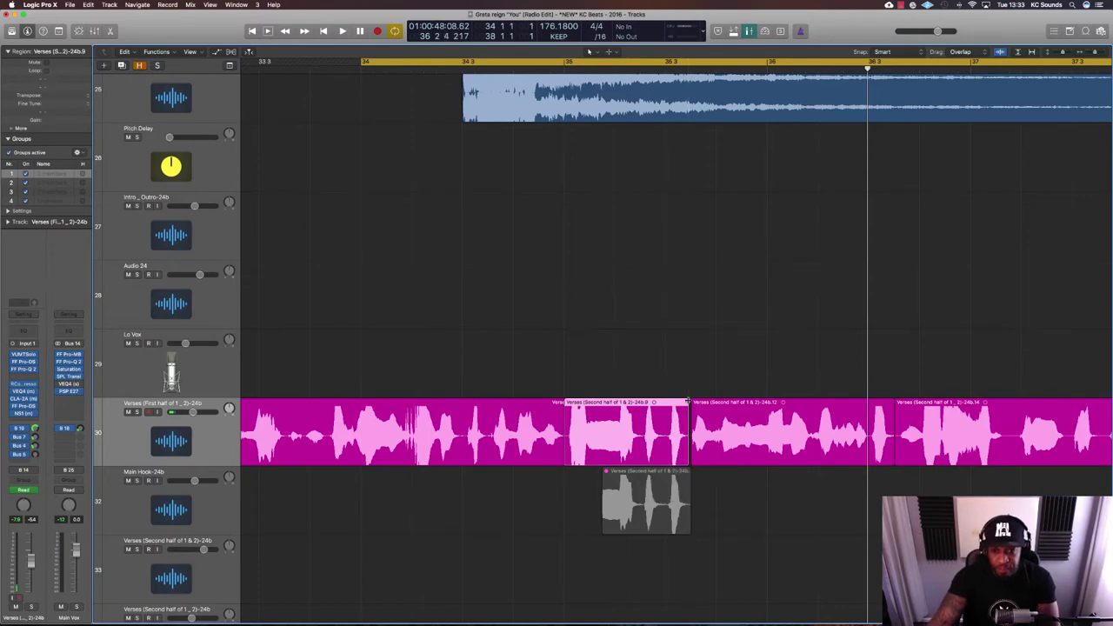
Add a fade-out over the later half of the region at bar 35 and set its type to Slow Down.
{"action": "left_click_drag", "start_coordinate": [687, 401], "coordinate": [606, 387]}
{"action": "right_click", "coordinate": [631, 415]}
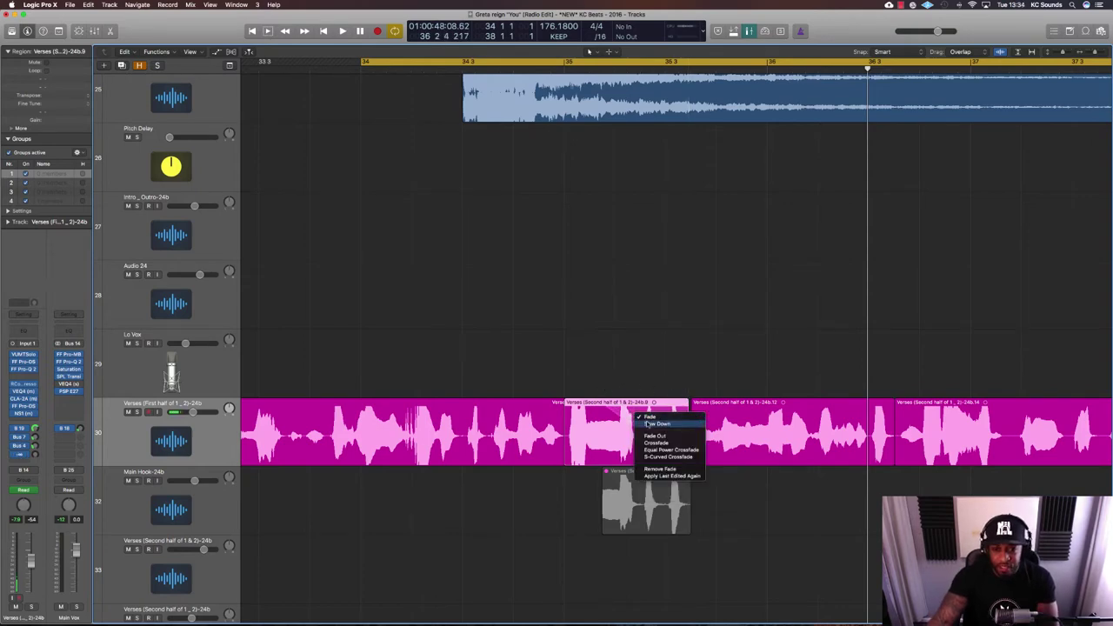
{"action": "left_click", "coordinate": [648, 424]}
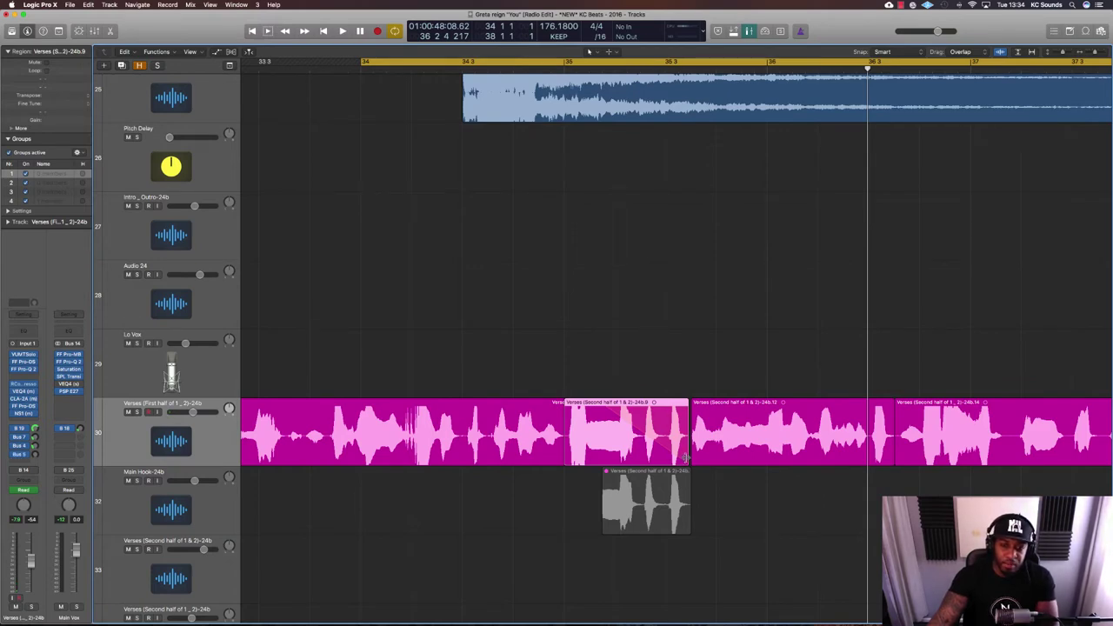
Shorten the faded region to end at about 35 3, play it back, and check the fade's type.
{"action": "left_click_drag", "start_coordinate": [686, 458], "coordinate": [667, 453]}
{"action": "key", "text": "space"}
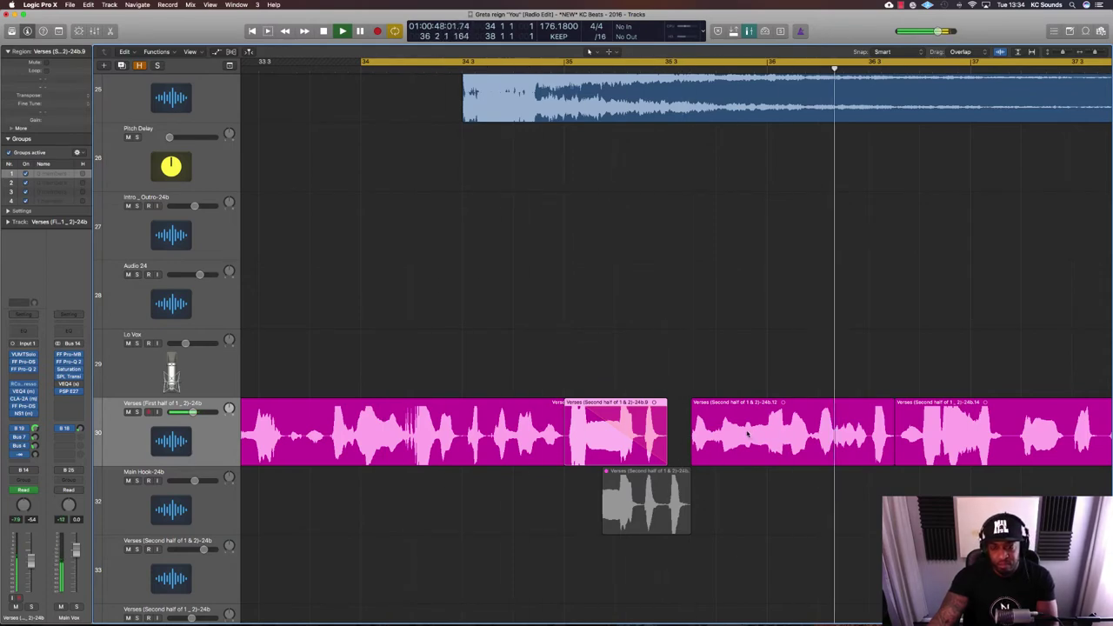
{"action": "key", "text": "space"}
{"action": "scroll", "coordinate": [668, 358], "scroll_direction": "down", "scroll_amount": 1}
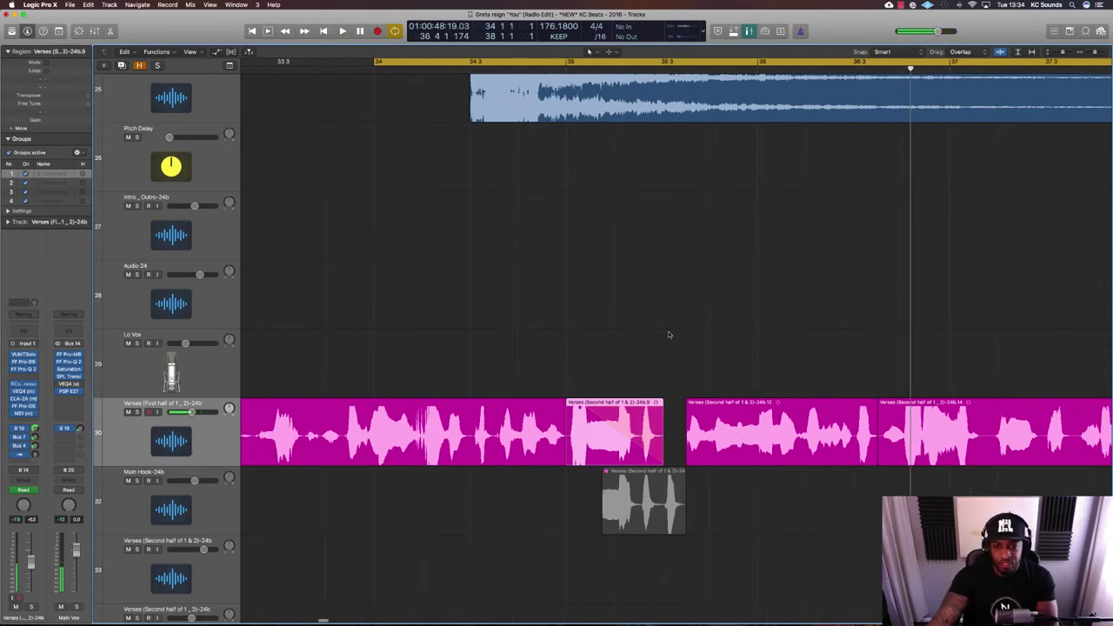
{"action": "right_click", "coordinate": [632, 423]}
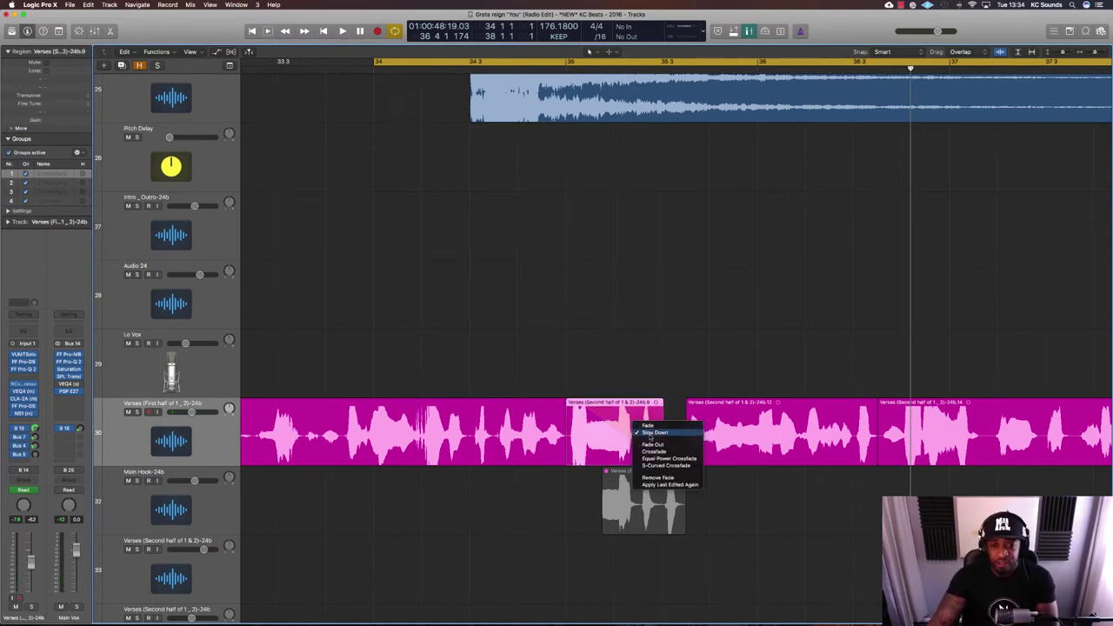
{"action": "left_click", "coordinate": [601, 351]}
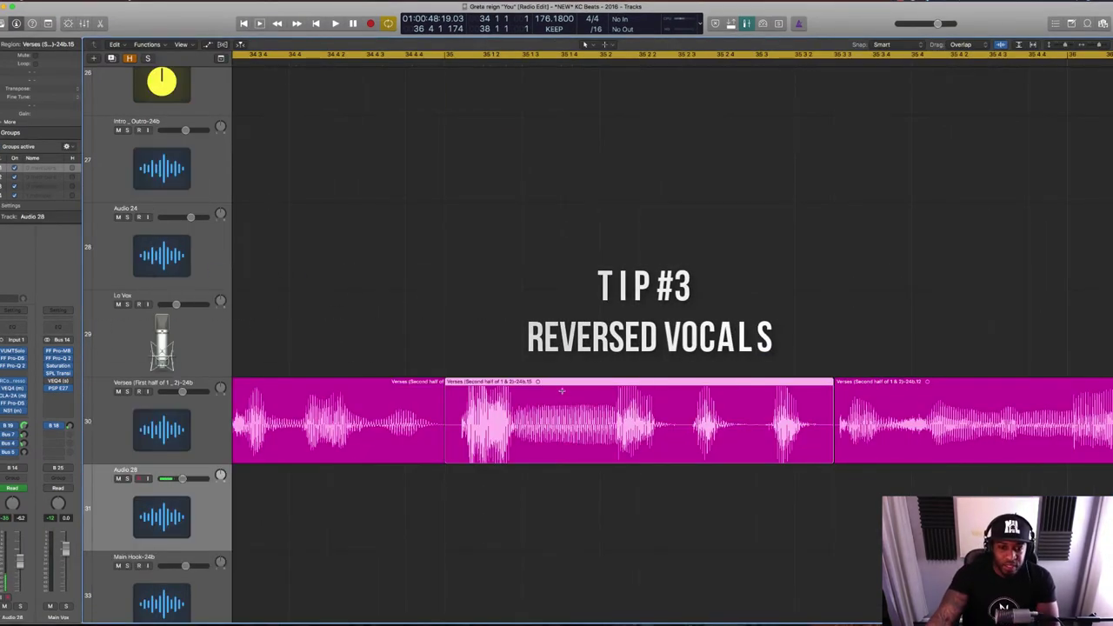
Copy the bar 35 vocal region onto the Audio 28 track and solo it within a cycle range from 34 4 3 121 to 35 4 1 1.
{"action": "key", "text": "super+z"}
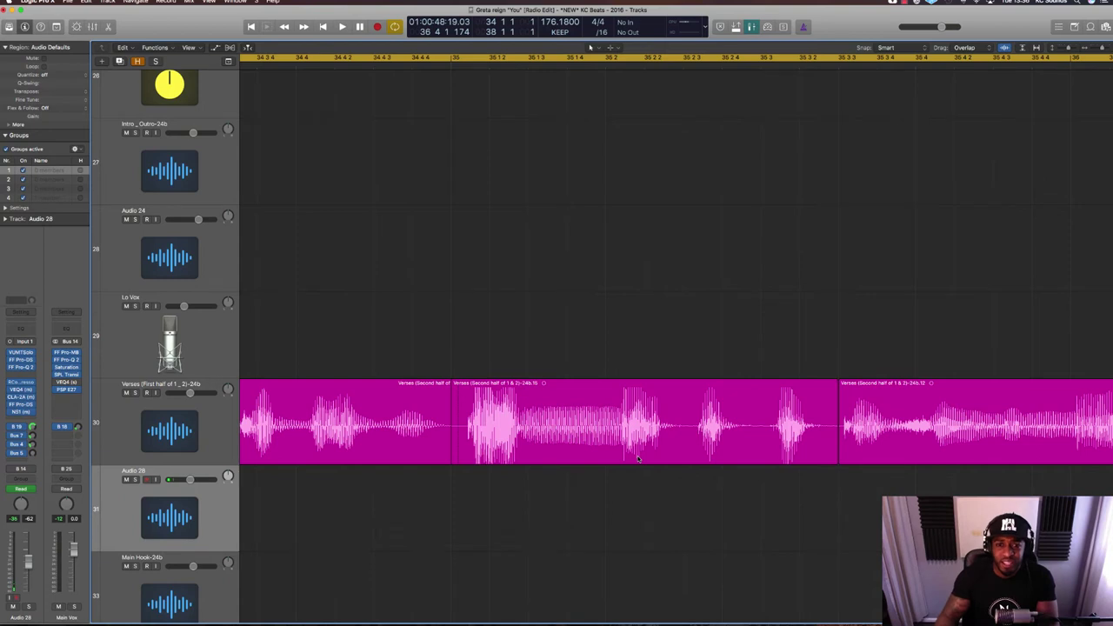
{"action": "left_click_drag", "start_coordinate": [610, 449], "coordinate": [610, 473]}
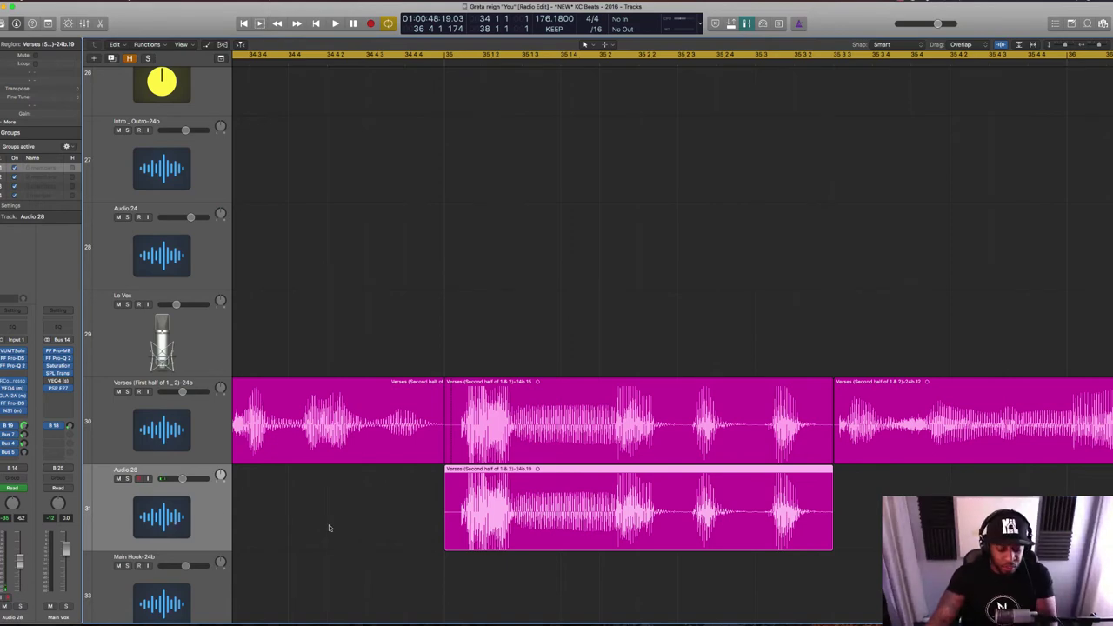
{"action": "left_click_drag", "start_coordinate": [539, 145], "coordinate": [507, 154]}
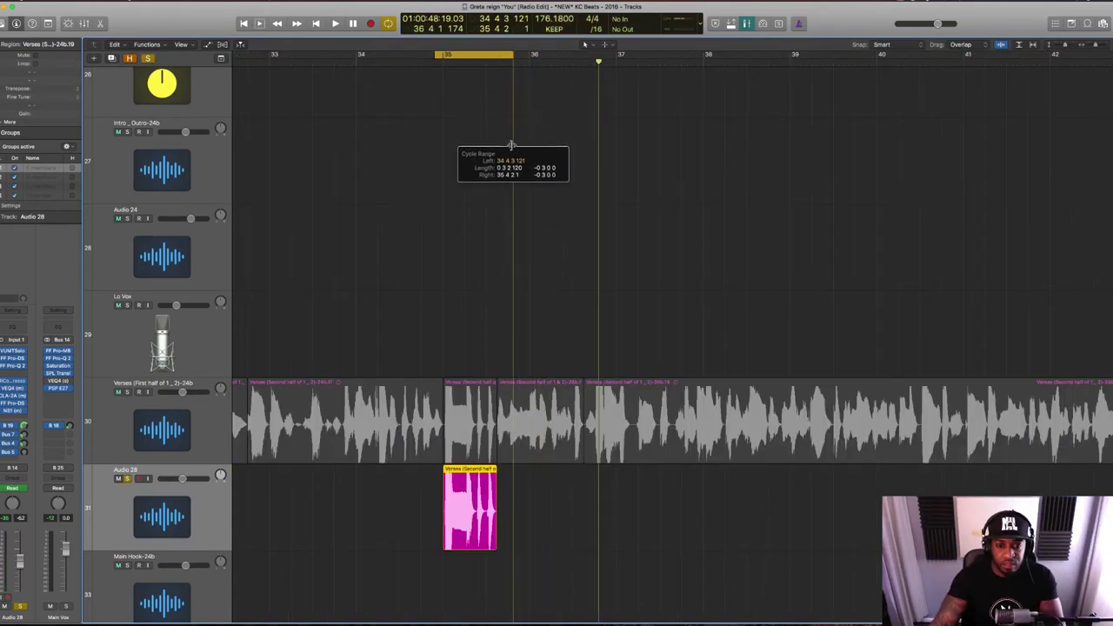
{"action": "left_click", "coordinate": [557, 471], "text": "ctrl+alt"}
{"action": "scroll", "coordinate": [557, 470], "scroll_direction": "down", "scroll_amount": 3}
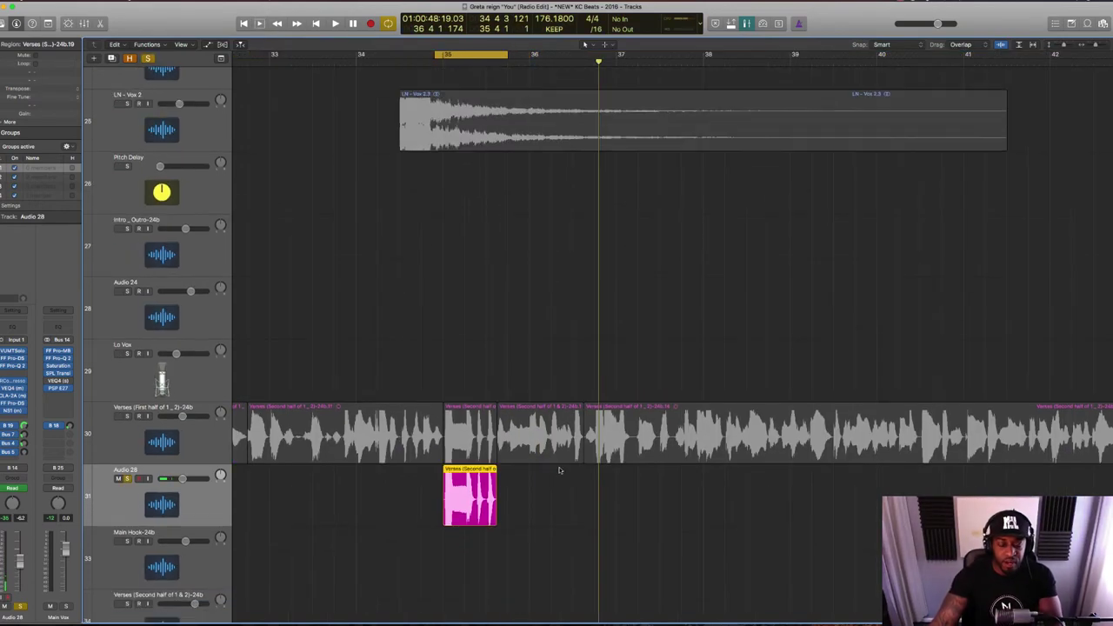
Bounce the cycle range as a 24 Bit PCM Wave file named Reversed Vox, without MP3 and with Add to Project enabled.
{"action": "key", "text": "super+b"}
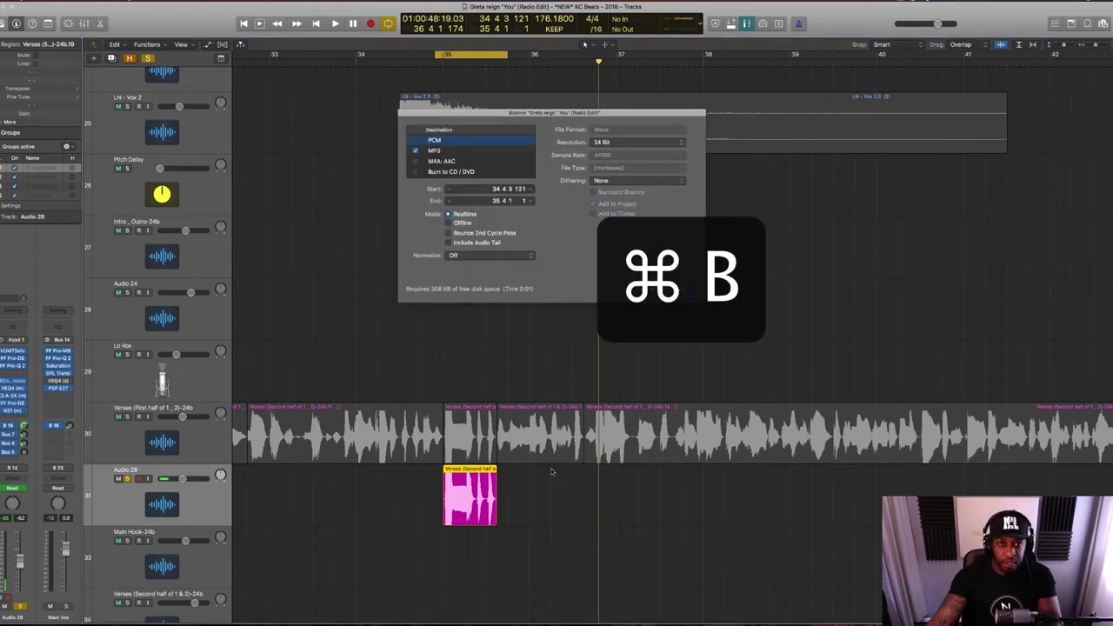
{"action": "left_click", "coordinate": [435, 150]}
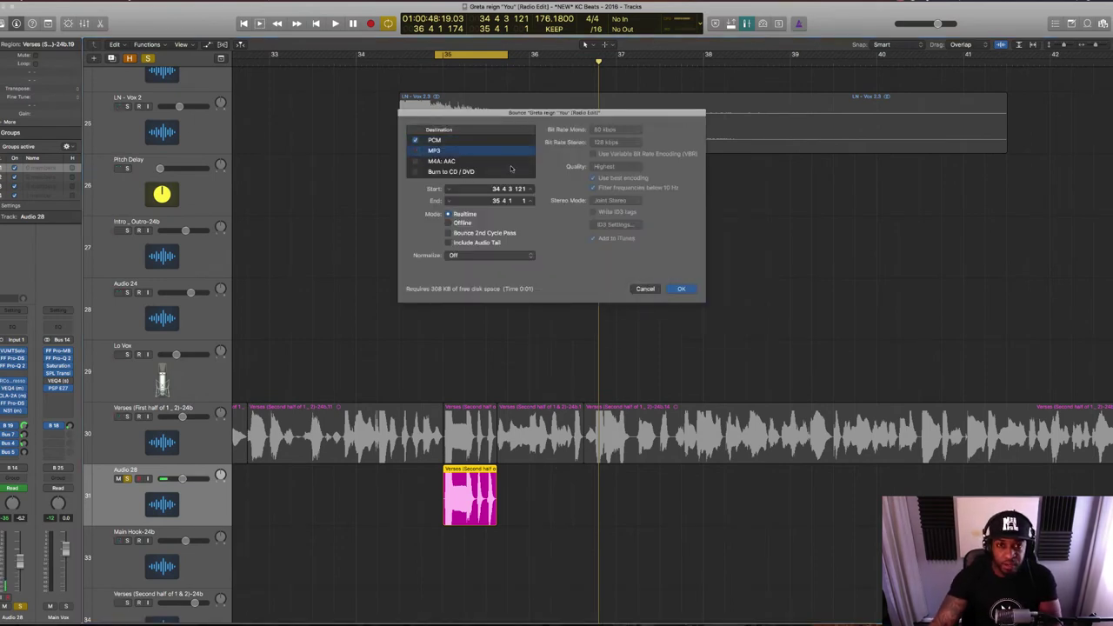
{"action": "left_click", "coordinate": [435, 140]}
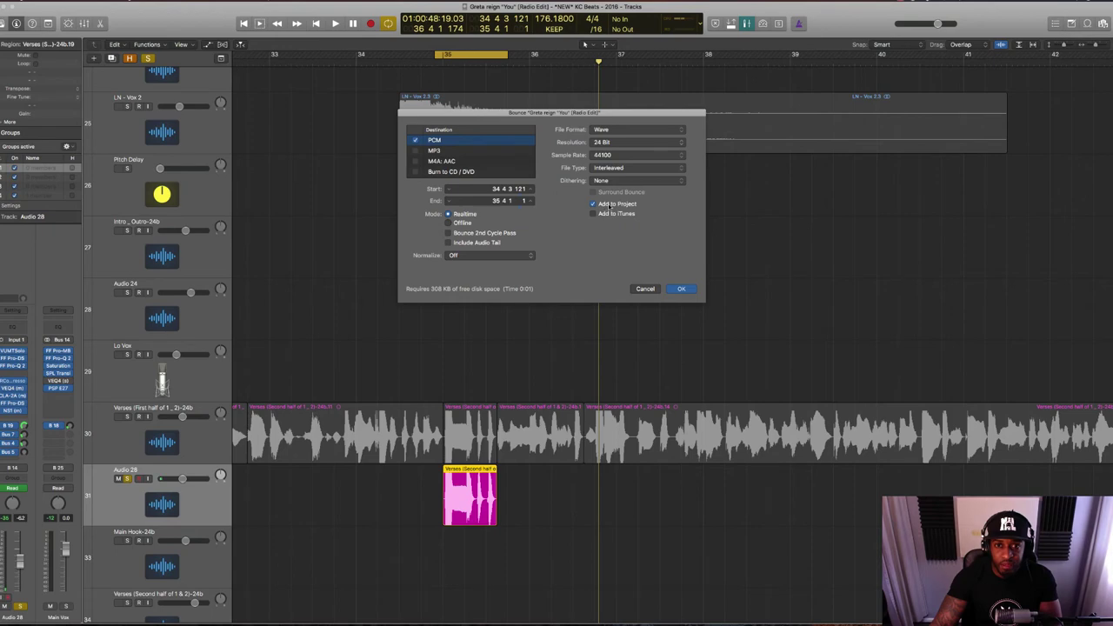
{"action": "left_click", "coordinate": [684, 290]}
{"action": "type", "text": "Reversed Vox"}
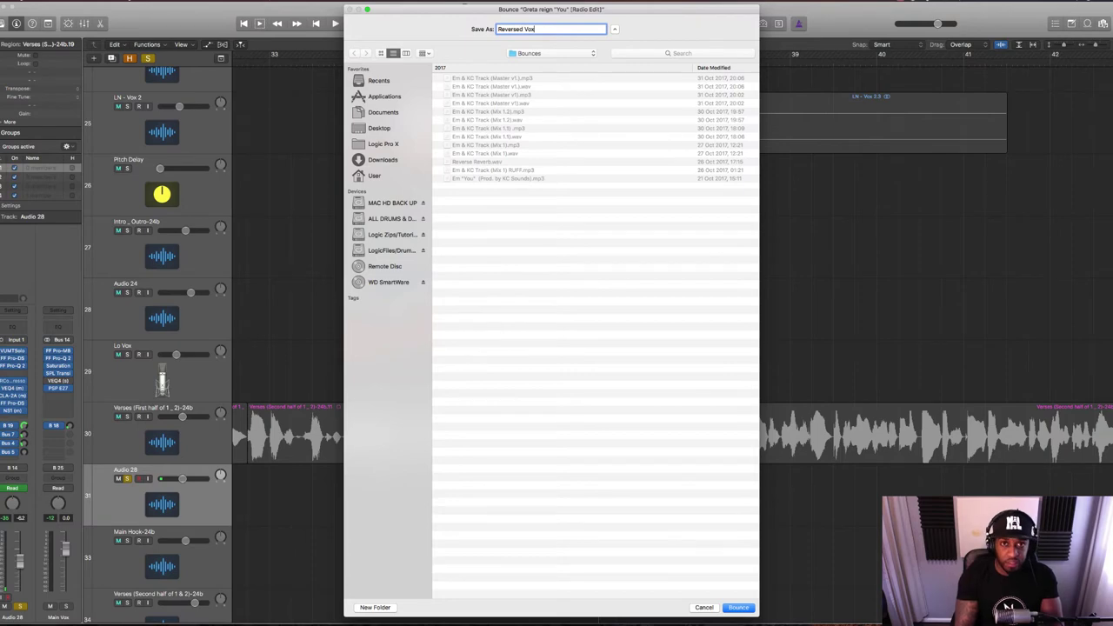
{"action": "key", "text": "Return"}
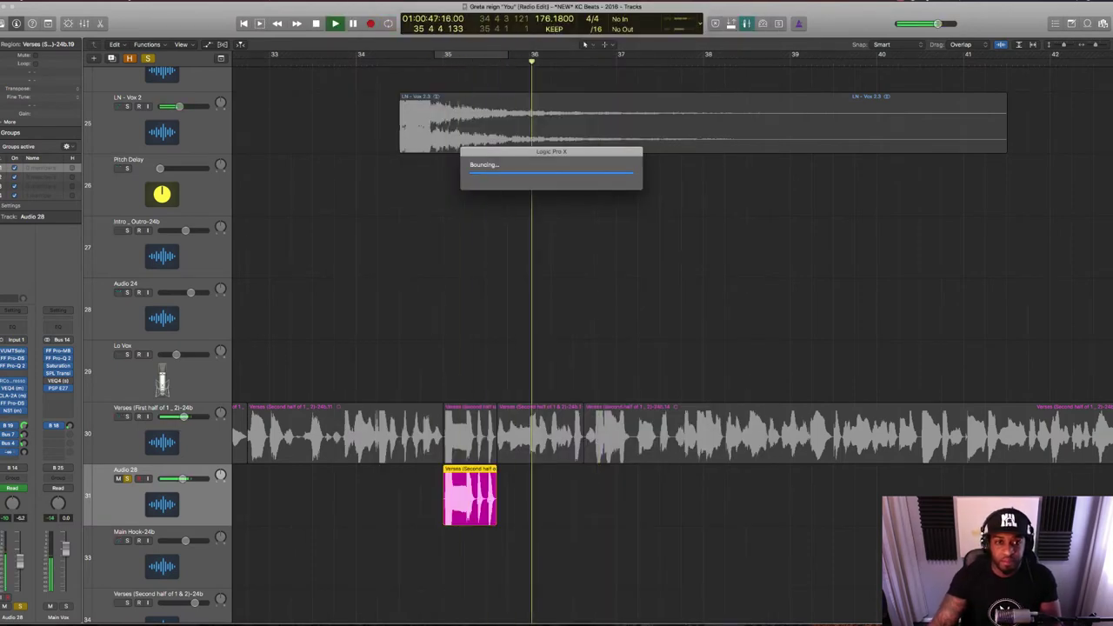
Extend the bar 35 region and its copy on Audio 28 to about 35 4 and play them back.
{"action": "left_click_drag", "start_coordinate": [497, 520], "coordinate": [510, 520]}
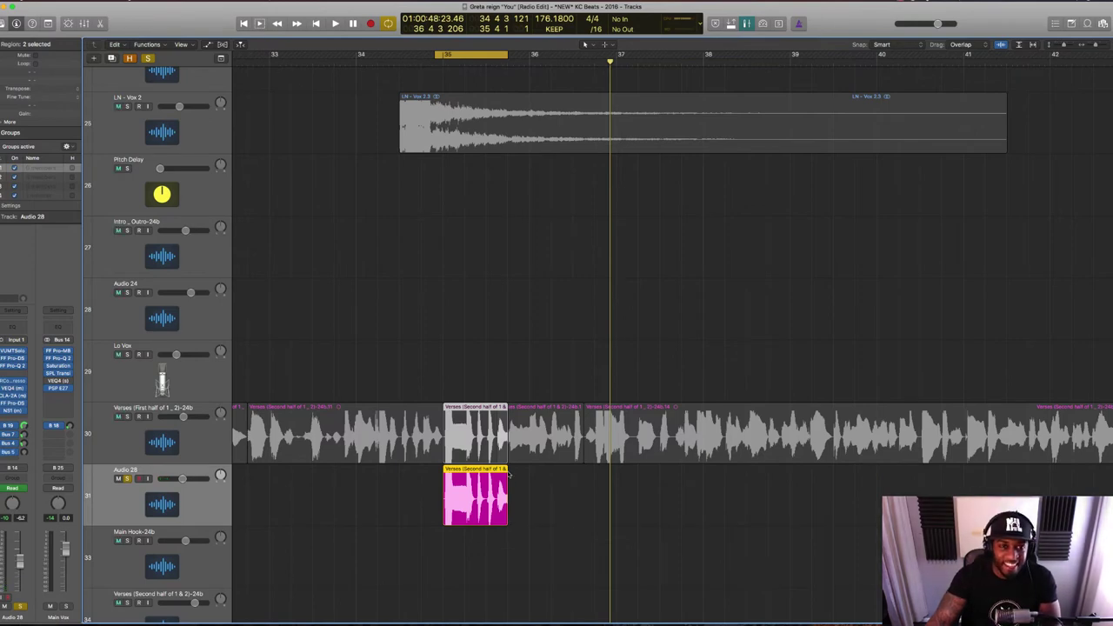
{"action": "key", "text": "space"}
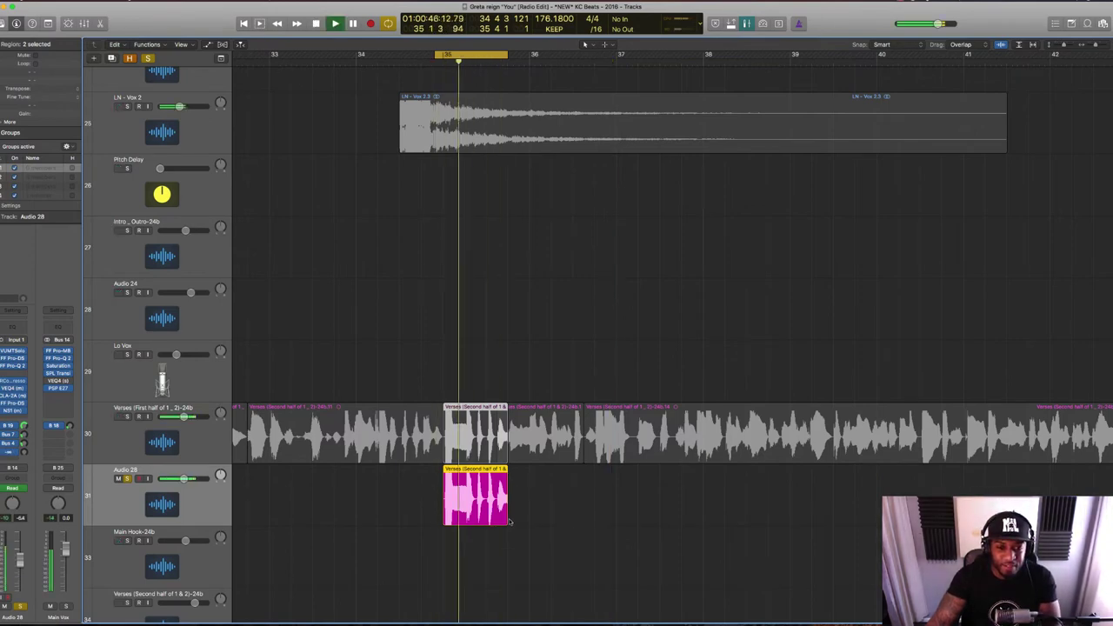
{"action": "key", "text": "space"}
{"action": "key", "text": "super+Up"}
{"action": "key", "text": "super+Right"}
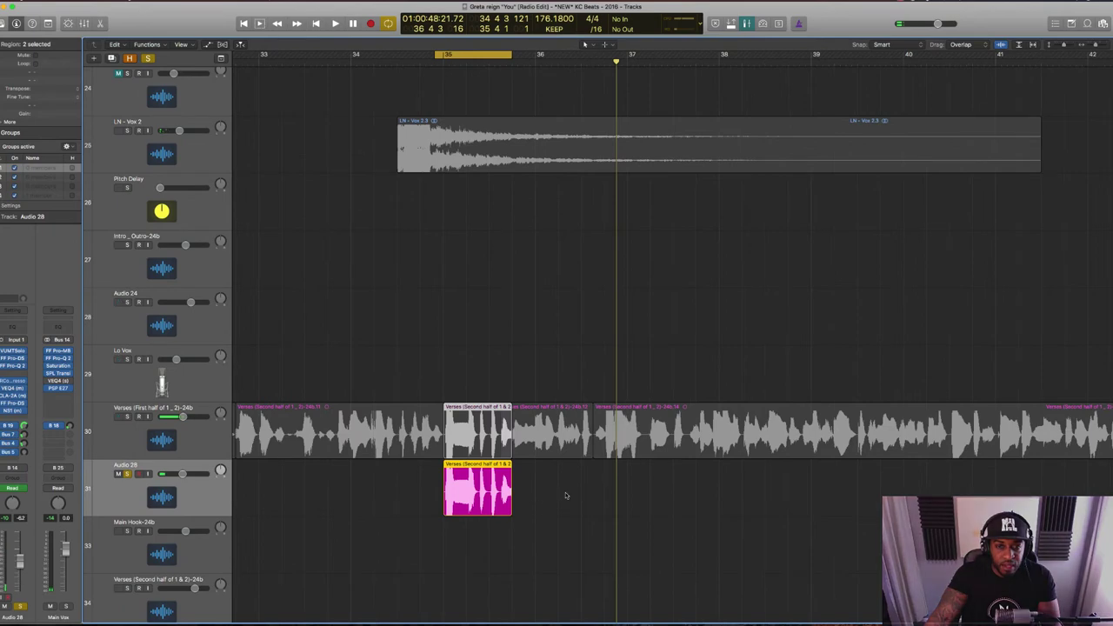
Locate the bounced Reversed Vox 1 file in the project's audio files and select its region.
{"action": "left_click", "coordinate": [1103, 23]}
{"action": "scroll", "coordinate": [1076, 489], "scroll_direction": "down", "scroll_amount": 1}
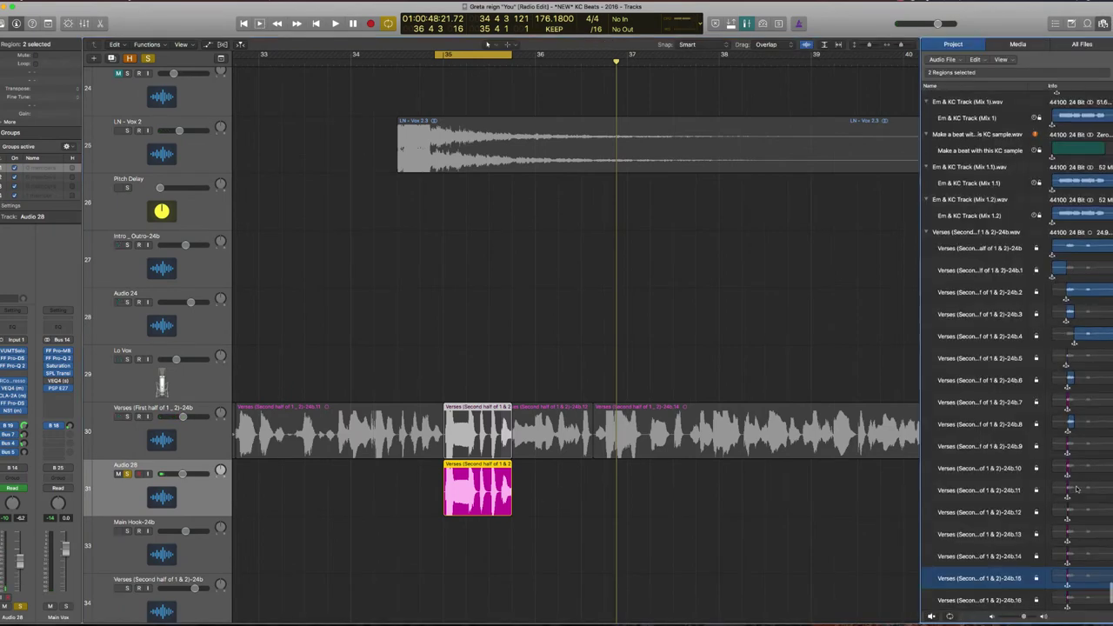
{"action": "scroll", "coordinate": [1077, 488], "scroll_direction": "down", "scroll_amount": 3}
{"action": "left_click", "coordinate": [988, 584]}
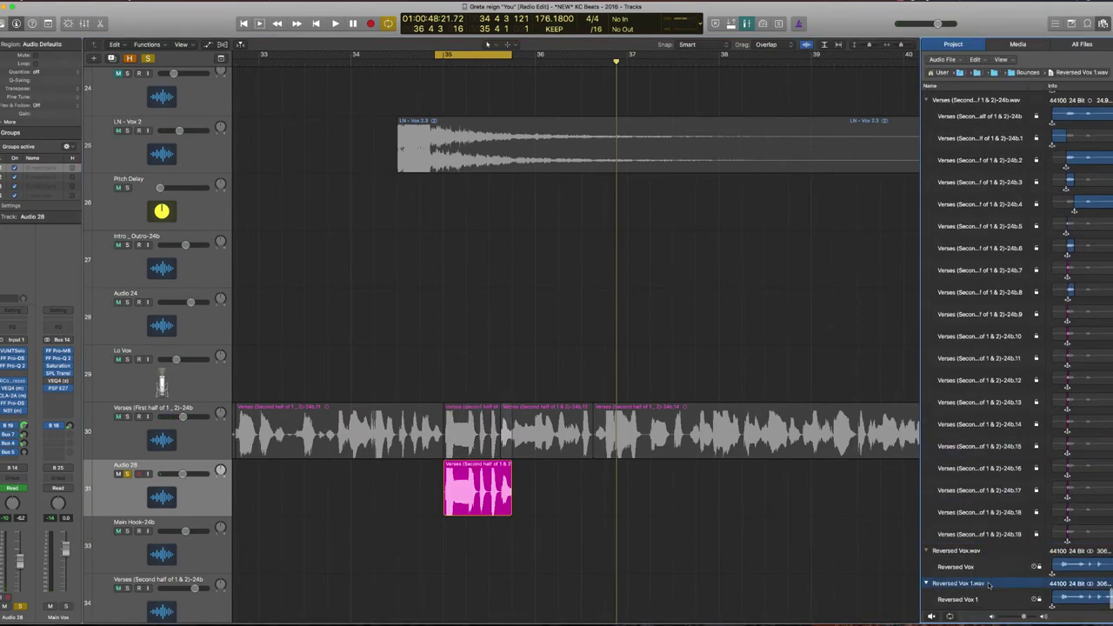
{"action": "left_click", "coordinate": [961, 599]}
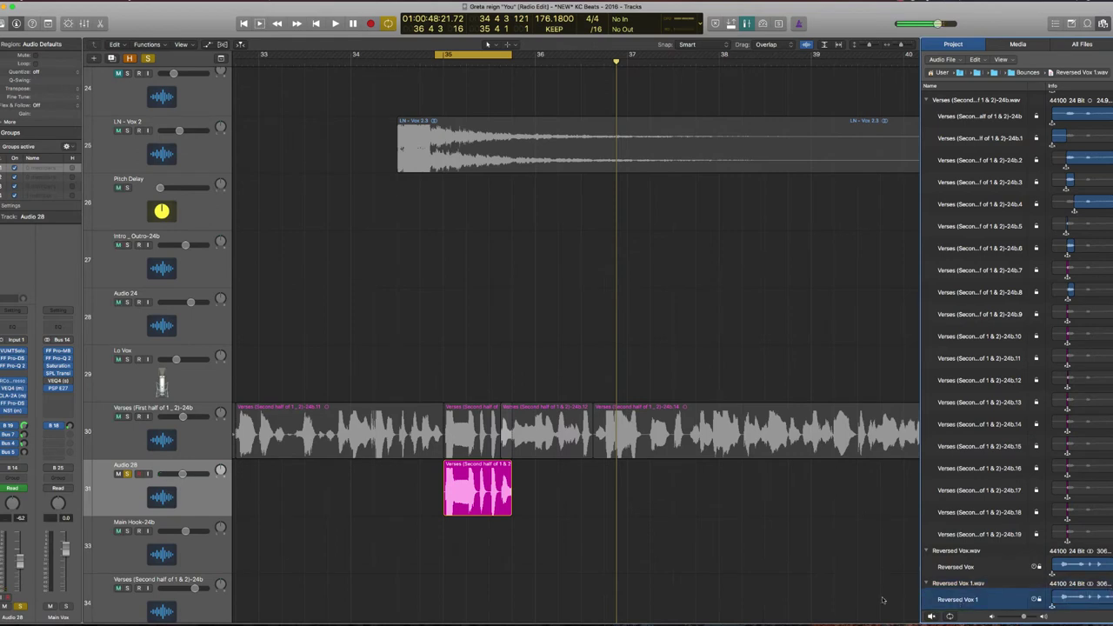
Replace the copied region on Audio 28 with the Reversed Vox 1 bounce, placed at 34 4 3 121.
{"action": "left_click", "coordinate": [494, 492]}
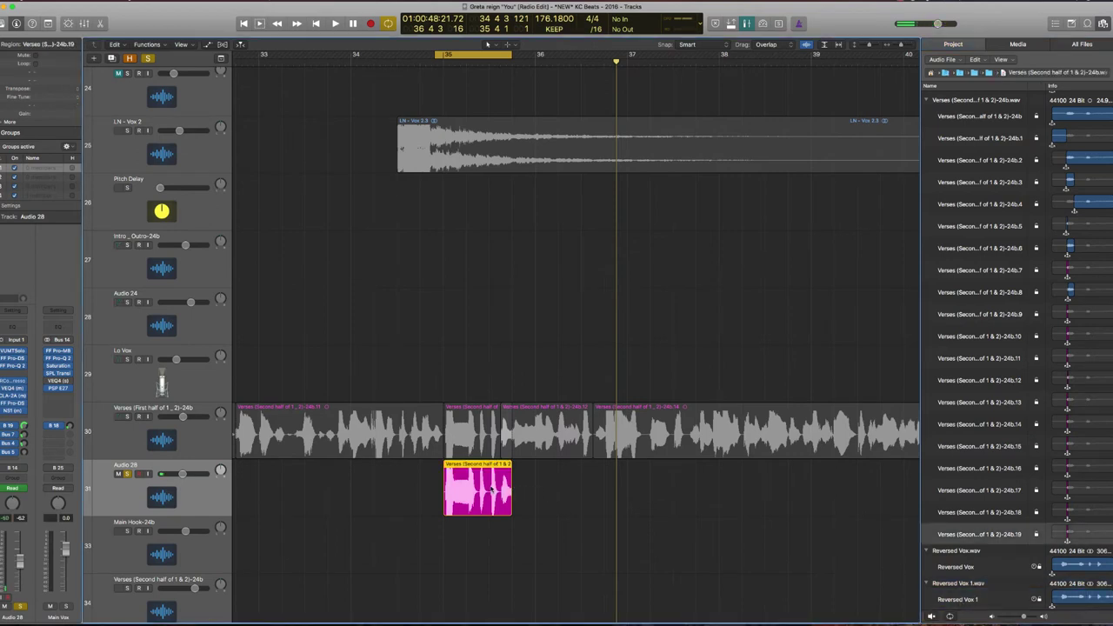
{"action": "key", "text": "Delete"}
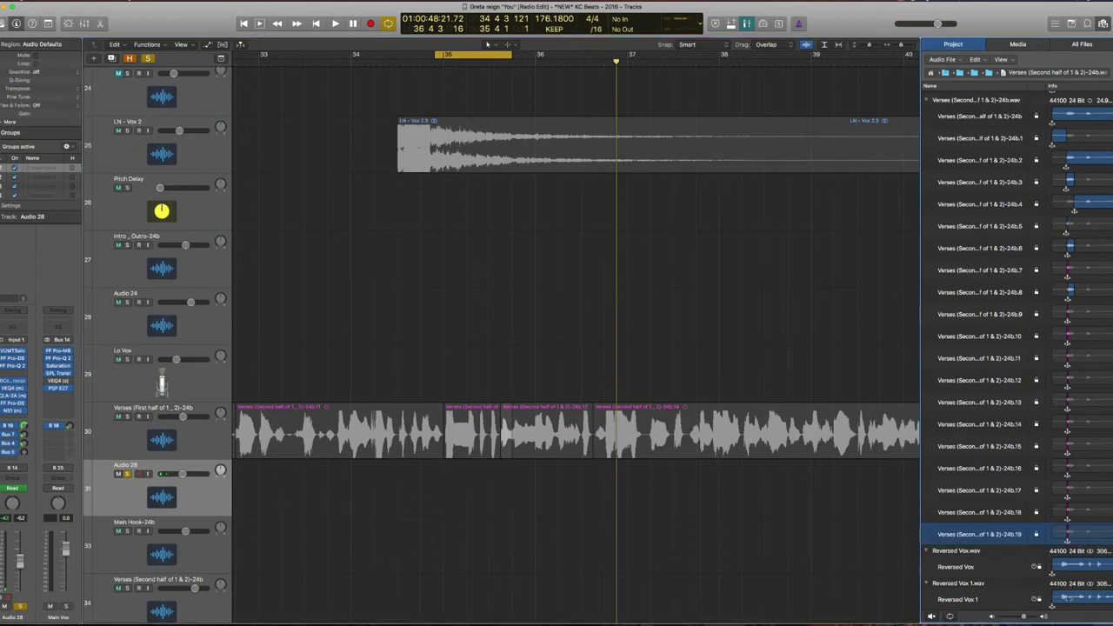
{"action": "left_click", "coordinate": [960, 592]}
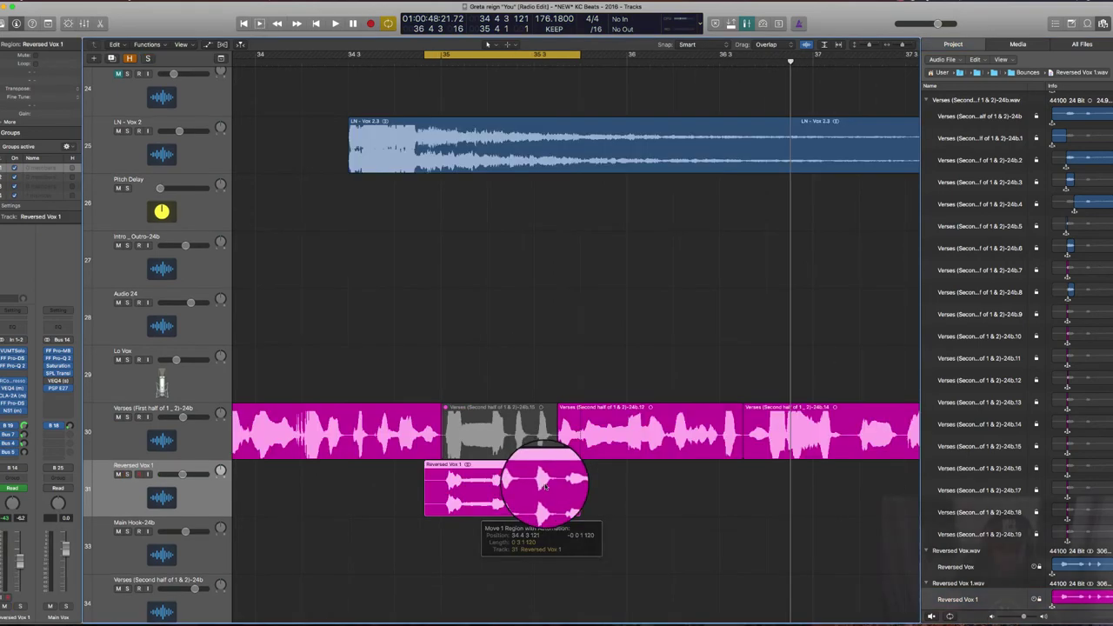
{"action": "left_click_drag", "start_coordinate": [505, 478], "coordinate": [506, 484]}
Reverse the Reversed Vox 1 audio in the audio file editor and return to the arrangement.
{"action": "double_click", "coordinate": [493, 473]}
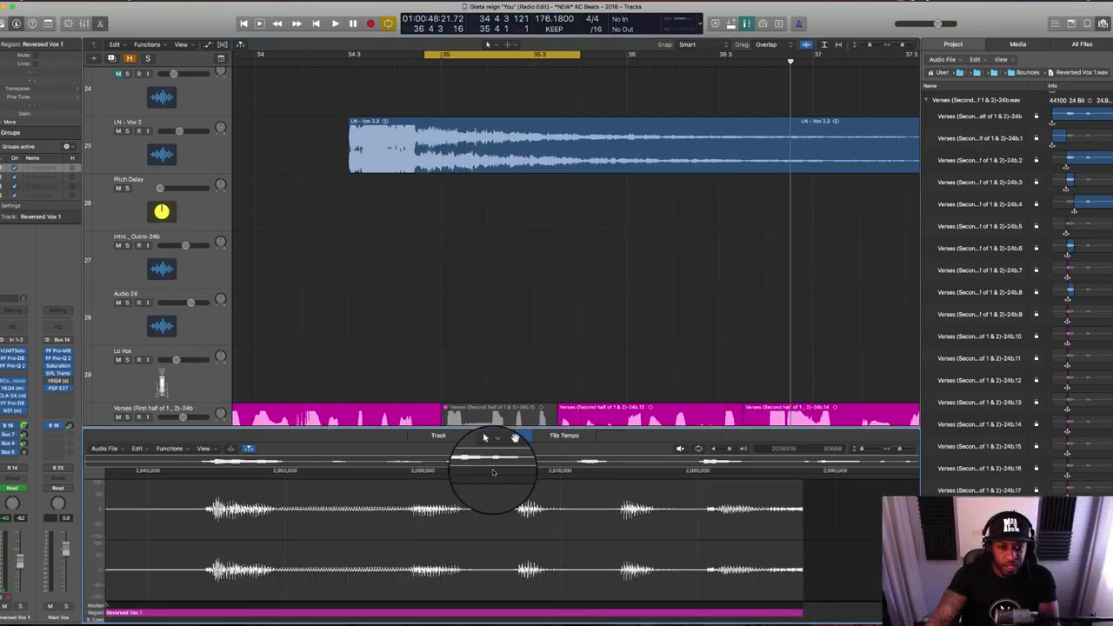
{"action": "left_click", "coordinate": [167, 447]}
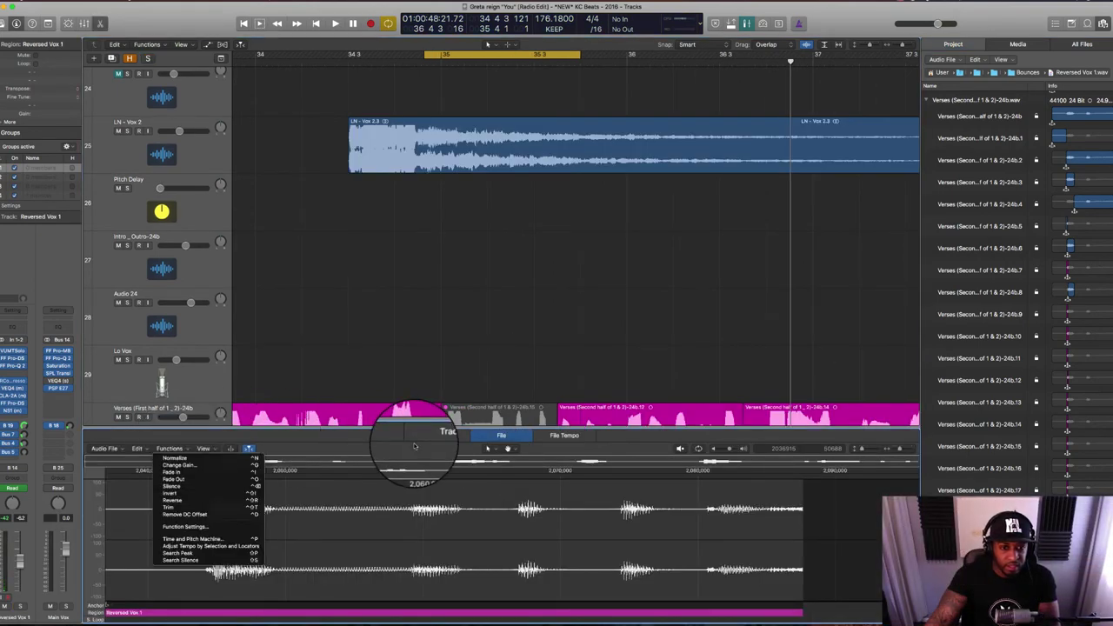
{"action": "left_click", "coordinate": [415, 443]}
{"action": "left_click", "coordinate": [172, 450]}
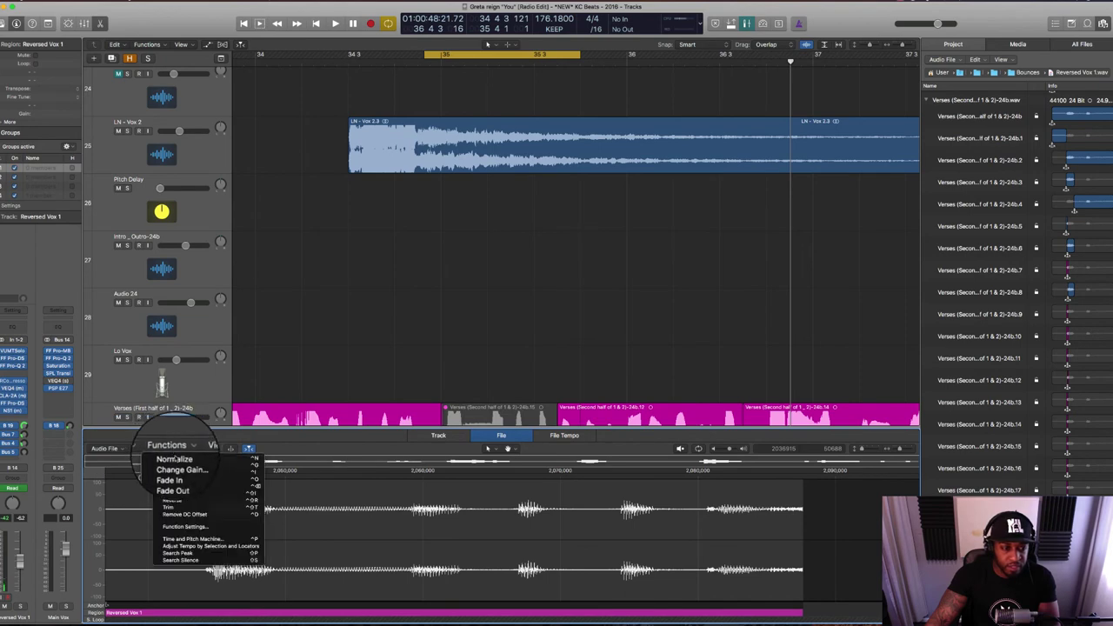
{"action": "left_click", "coordinate": [173, 500]}
{"action": "left_click", "coordinate": [538, 357]}
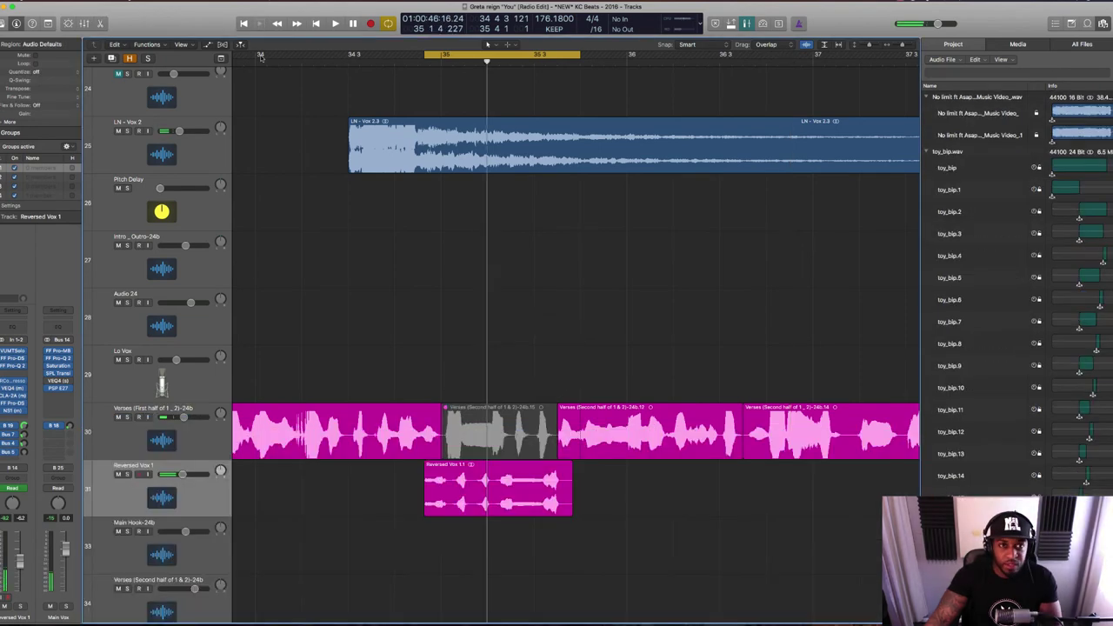
Set the cycle range from 34 1 1 1 to 37 1 4 161 and listen to the reversed vocal in context.
{"action": "left_click_drag", "start_coordinate": [259, 54], "coordinate": [857, 135]}
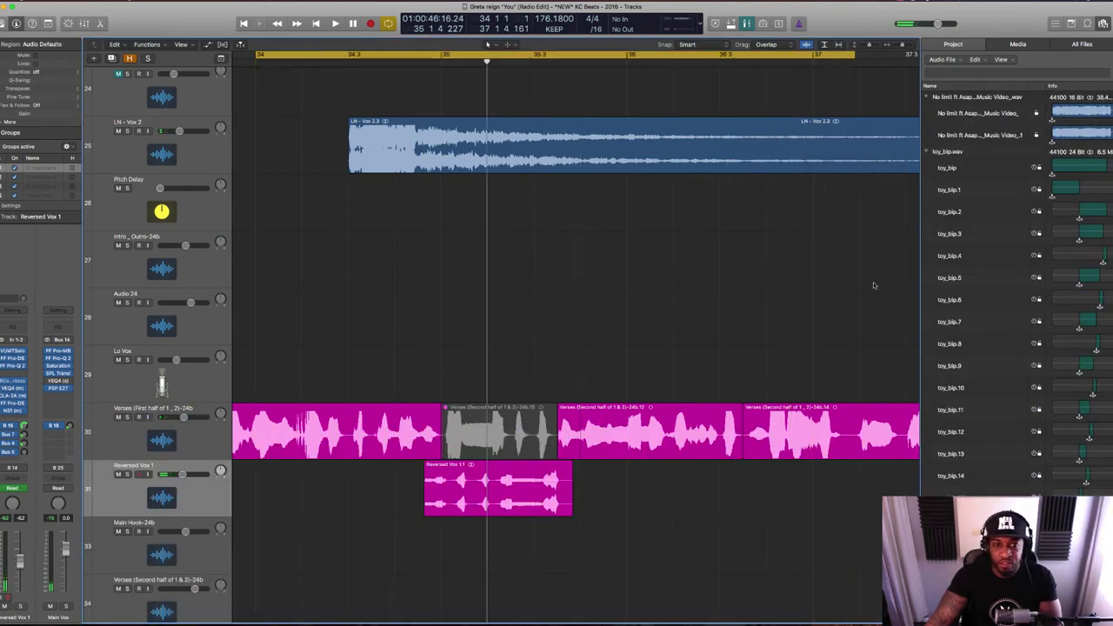
{"action": "key", "text": "space"}
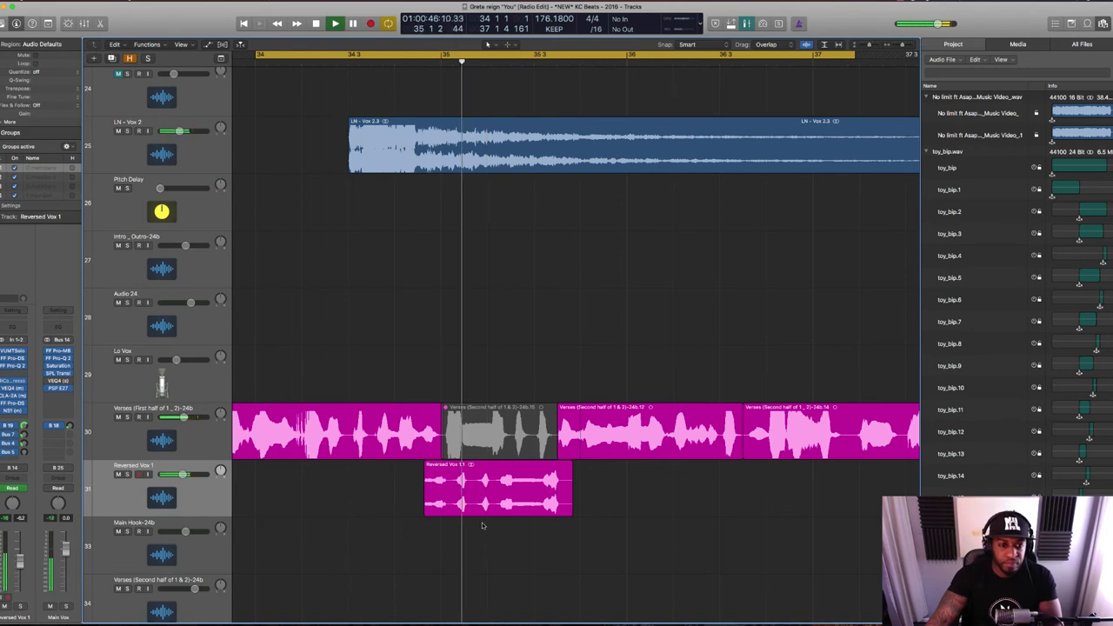
{"action": "key", "text": "space"}
Delete the first sound of the reversed vocal, move the remainder to start at about bar 35, and play it back.
{"action": "left_click_drag", "start_coordinate": [451, 487], "coordinate": [413, 508]}
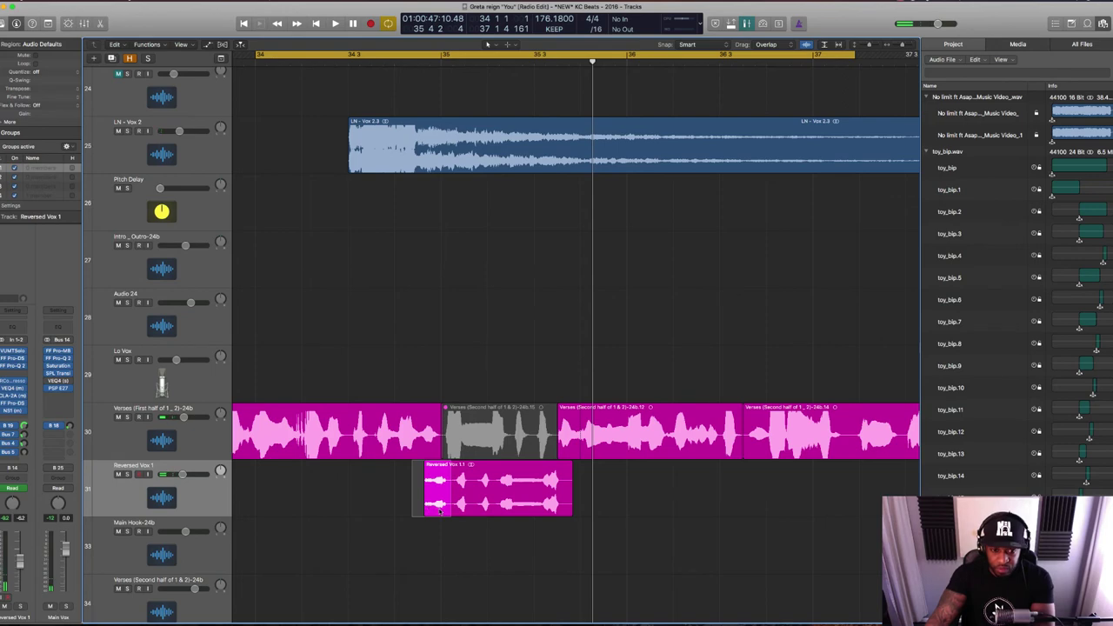
{"action": "key", "text": "BackSpace"}
{"action": "left_click_drag", "start_coordinate": [503, 499], "coordinate": [492, 503]}
{"action": "key", "text": "space"}
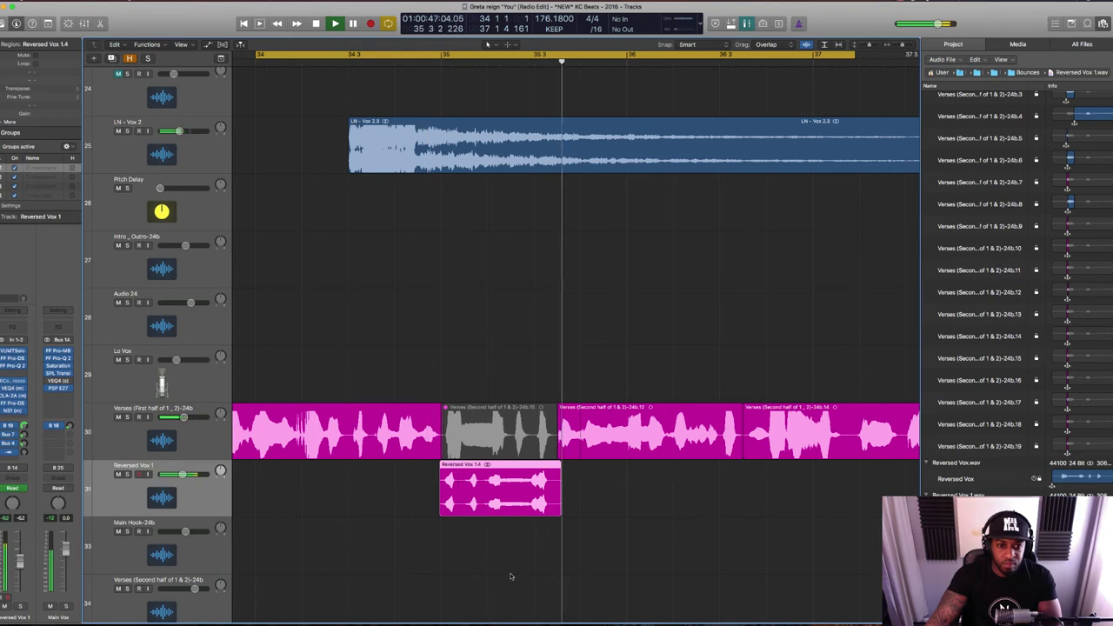
Extend the muted original region at bar 35 to about 35 4 and lengthen the cycle range to just before bar 40.
{"action": "left_click_drag", "start_coordinate": [544, 456], "coordinate": [568, 456]}
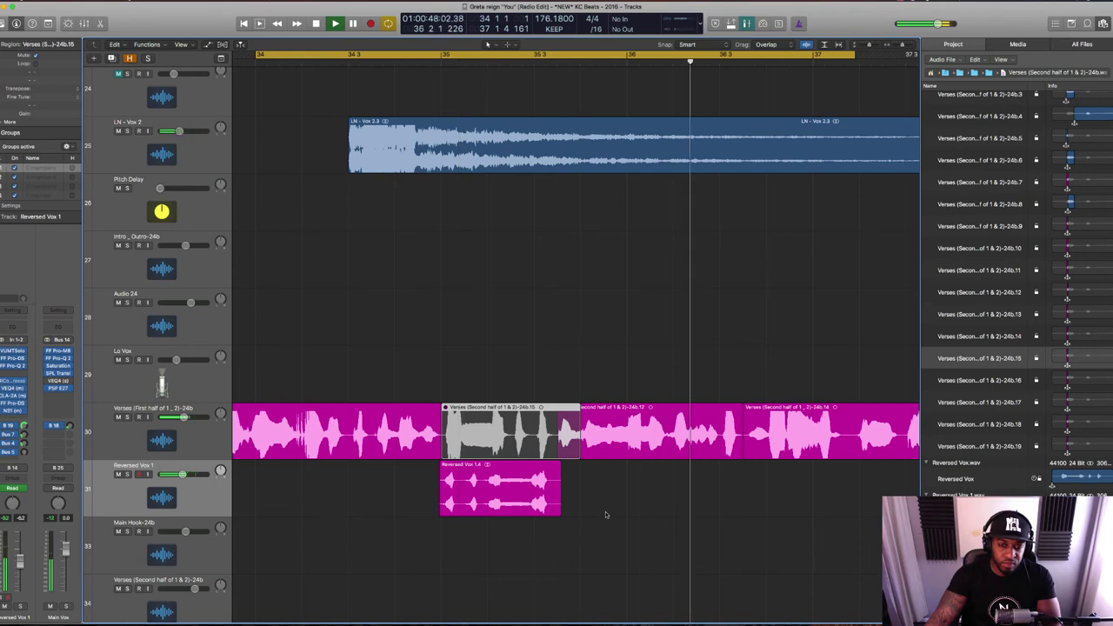
{"action": "key", "text": "super+Left"}
{"action": "key", "text": "super+Left"}
{"action": "key", "text": "super+Up"}
{"action": "key", "text": "super+Up"}
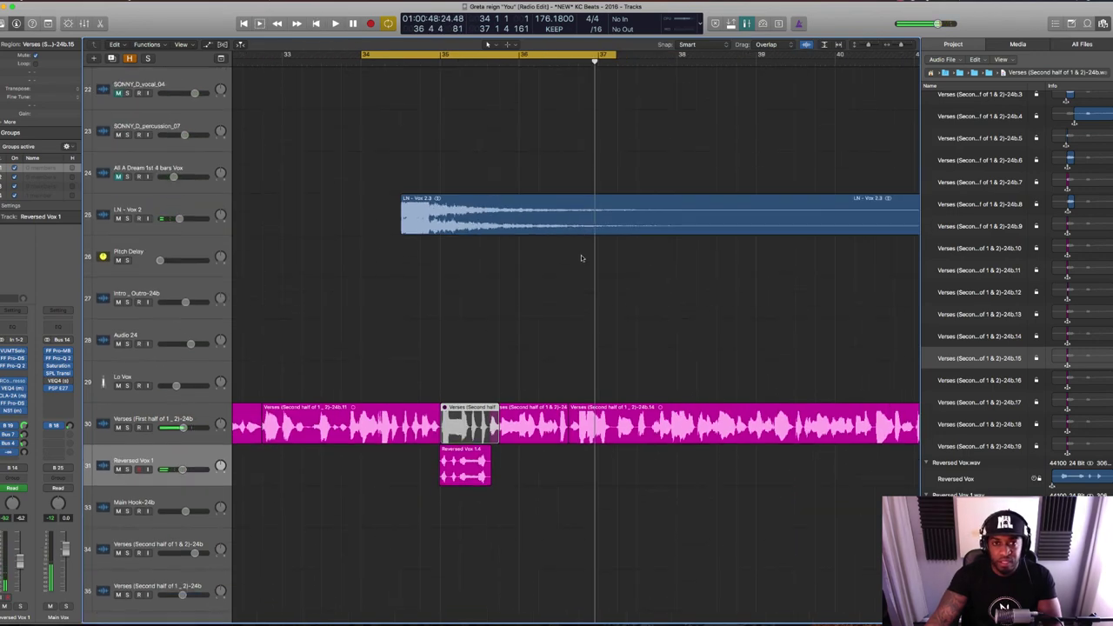
{"action": "left_click_drag", "start_coordinate": [616, 54], "coordinate": [835, 169]}
{"action": "key", "text": "super+Left"}
{"action": "key", "text": "super+Up"}
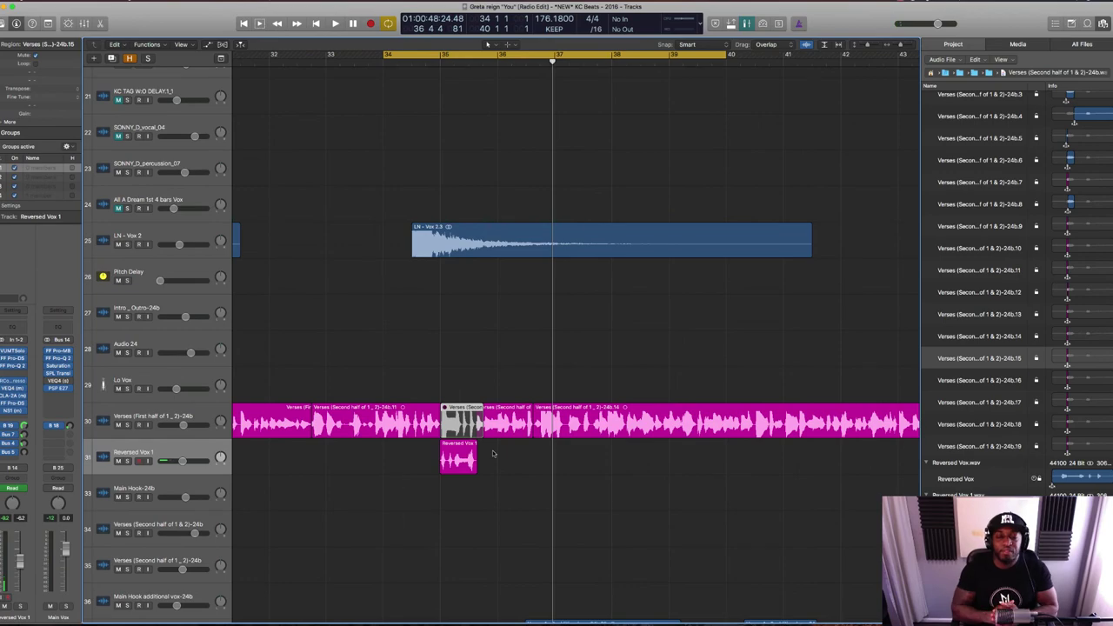